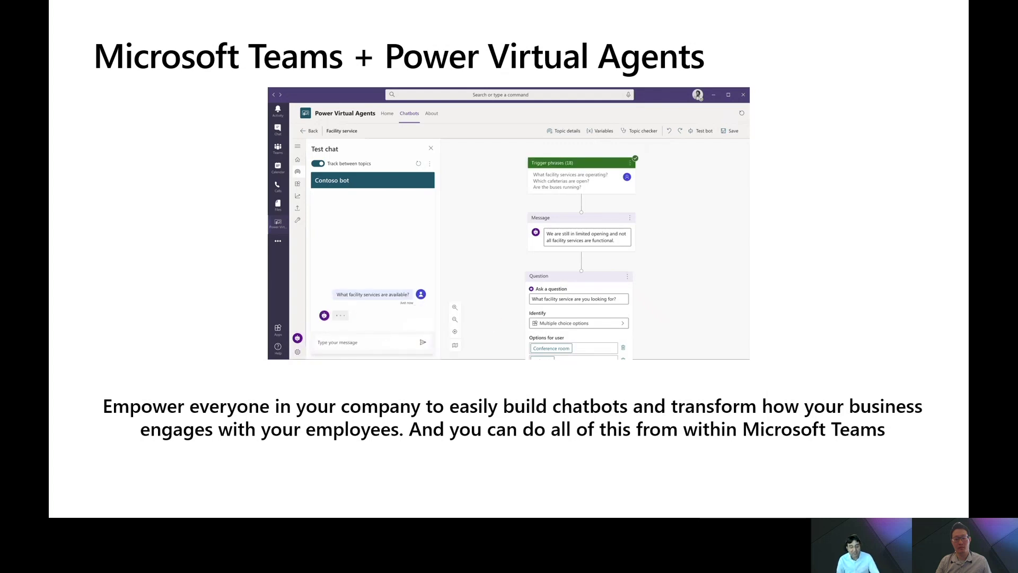
Advance the slideshow to the 'Demo & Customer Examples' section slide.
key(Right)
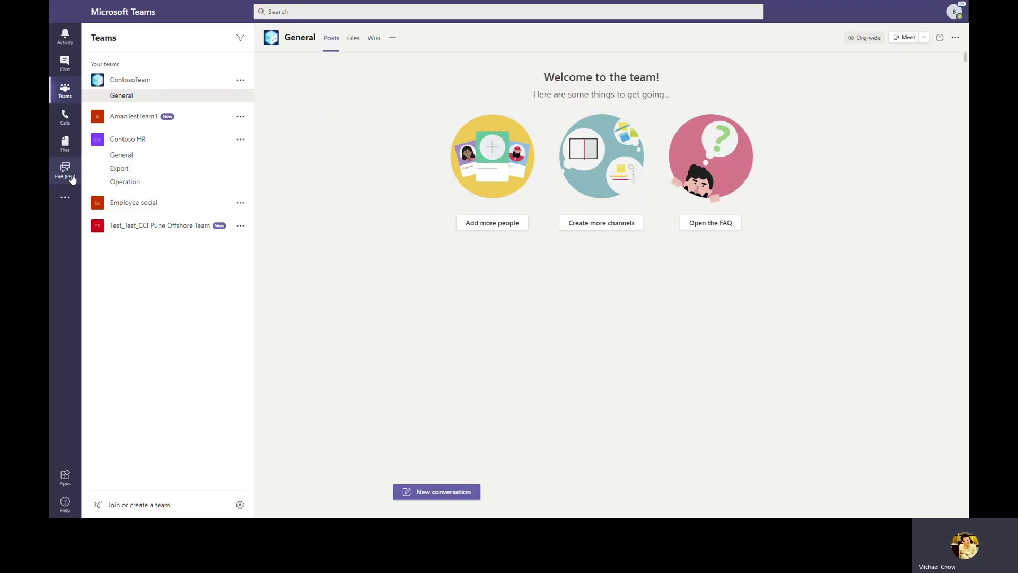
In the Power Virtual Agents Teams app, start a new chatbot and choose Contoso HR as its team.
click(65, 170)
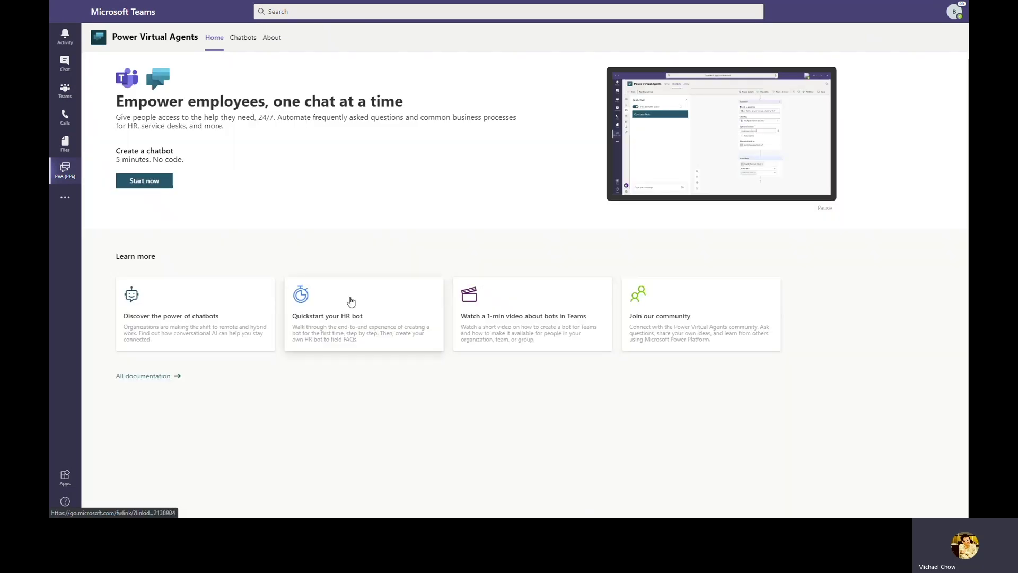
click(142, 185)
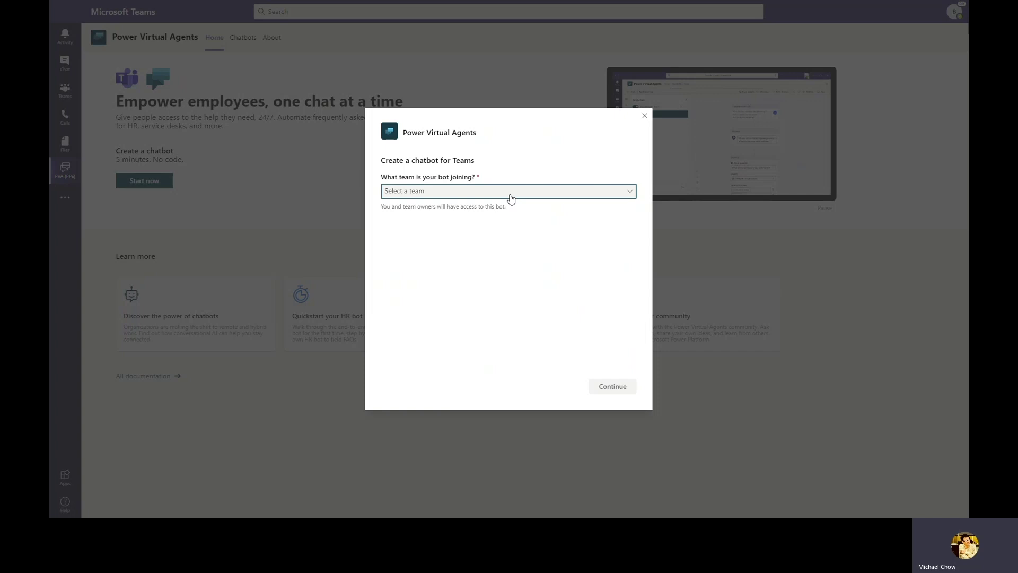
click(509, 195)
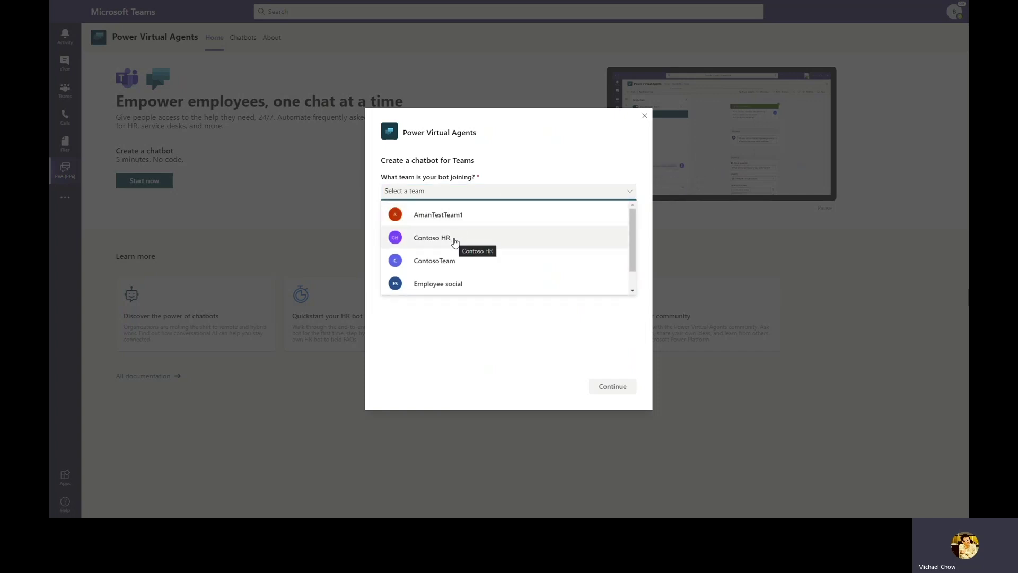
click(455, 241)
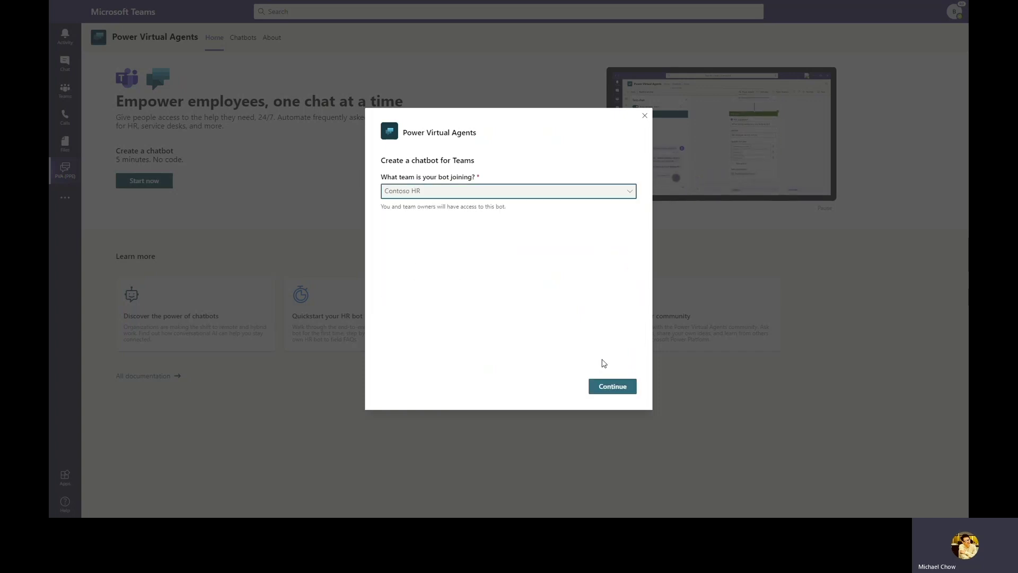
click(608, 385)
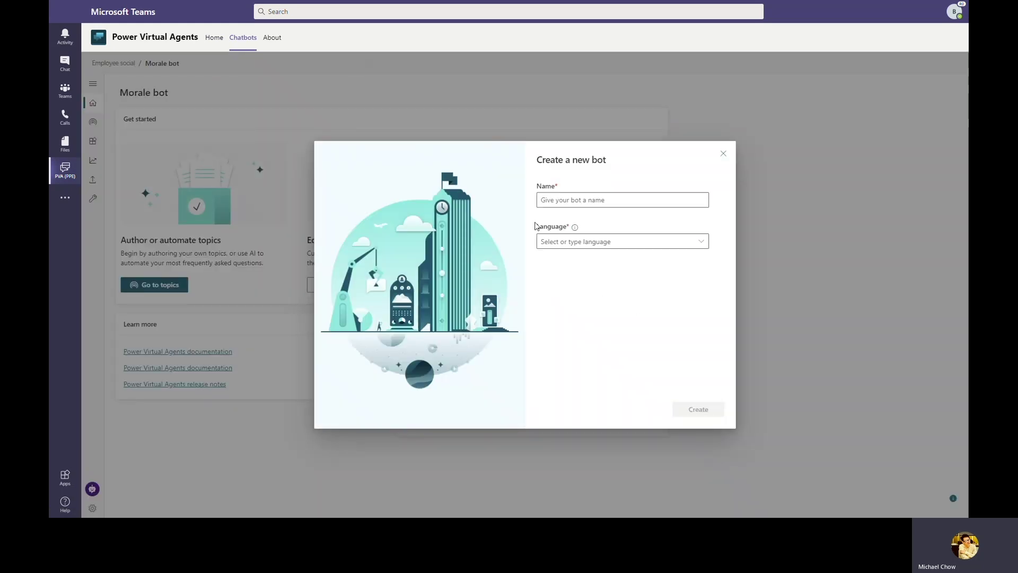
Create the bot named 'Ignite Contoso HR bot' with English (US) as its language.
text(Ignite Contoso HR bot)
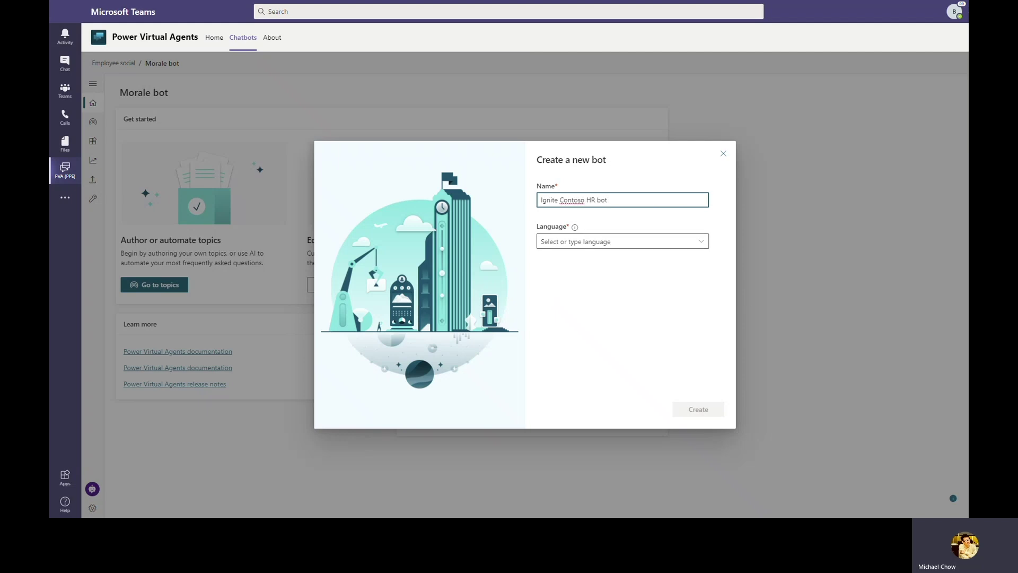
click(693, 244)
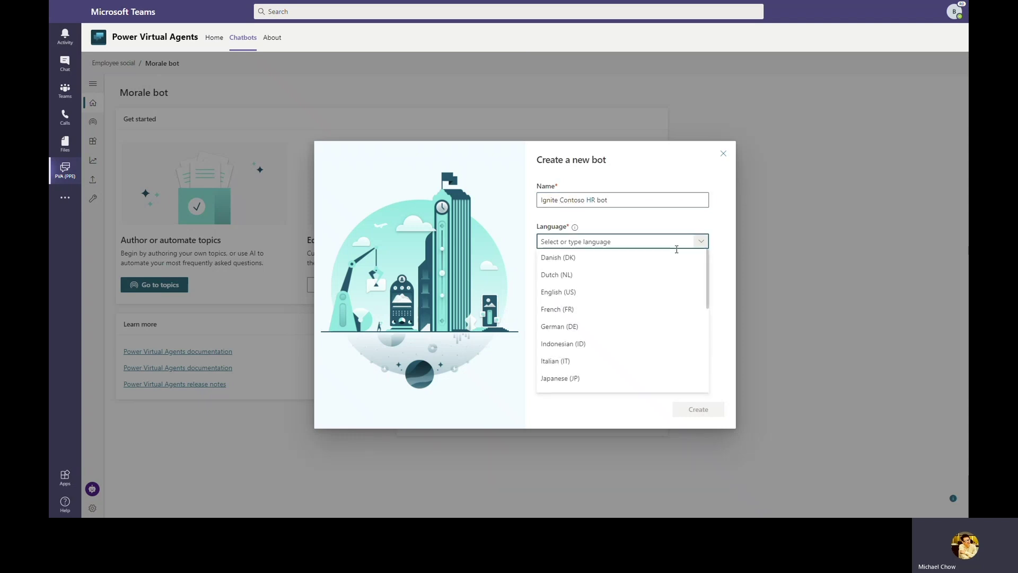
click(571, 292)
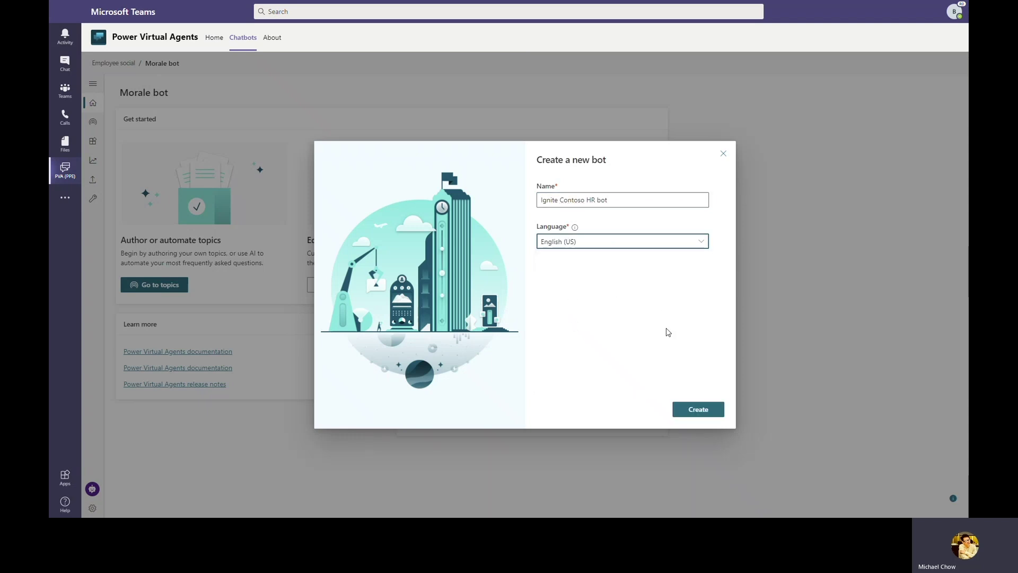
click(696, 411)
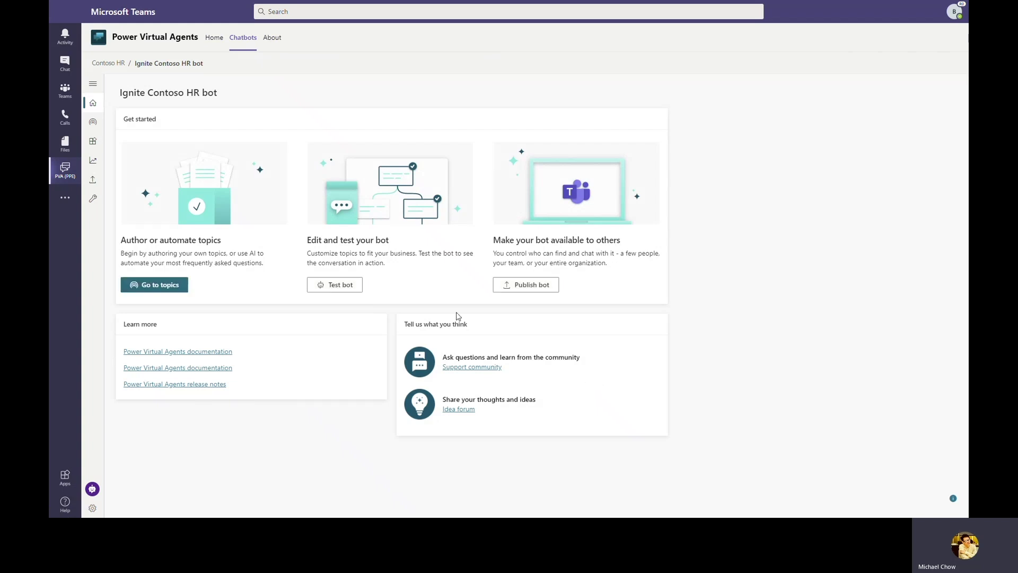
Open the bot's Topics list and start a new topic.
click(88, 126)
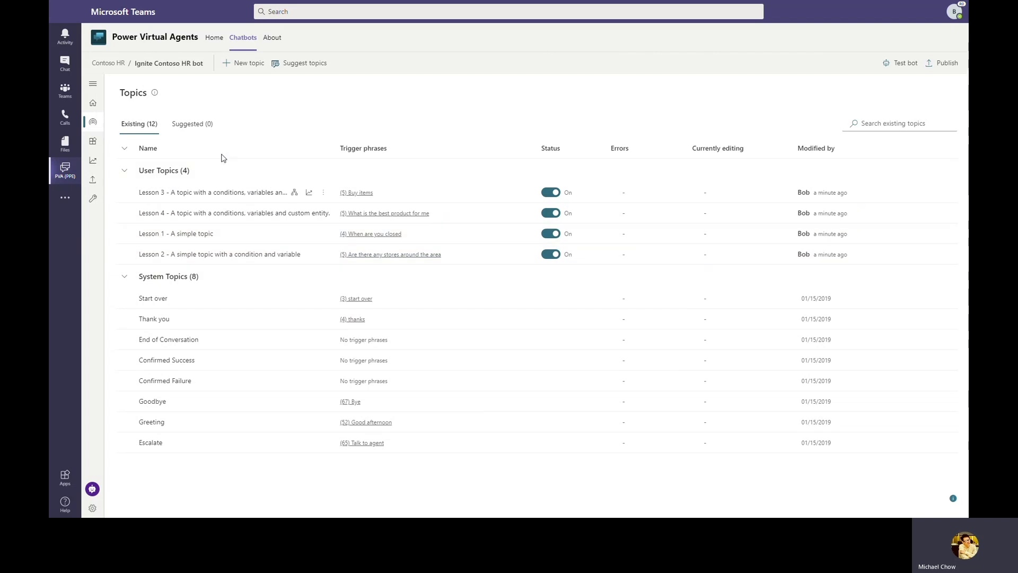
click(236, 63)
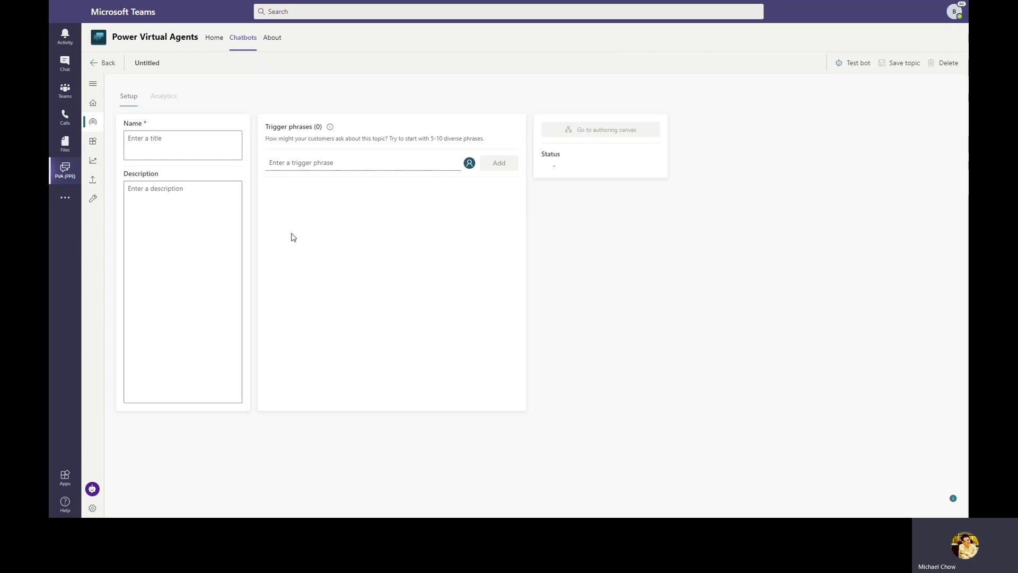
Name the topic 'employee time off' and add triggers 'Need information on time off' and 'I need help with time off'.
click(160, 141)
text(employee time off.)
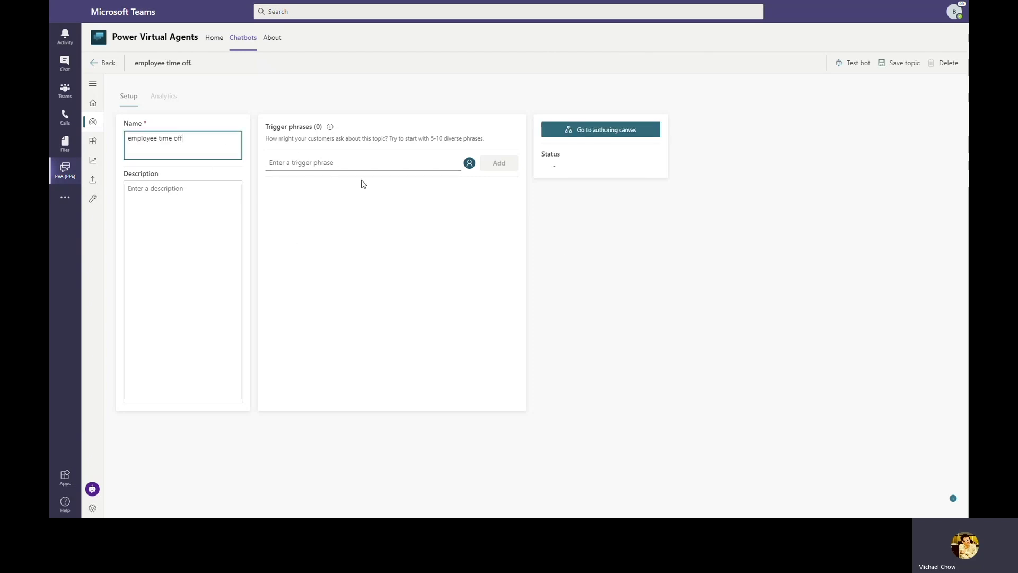
key(BackSpace)
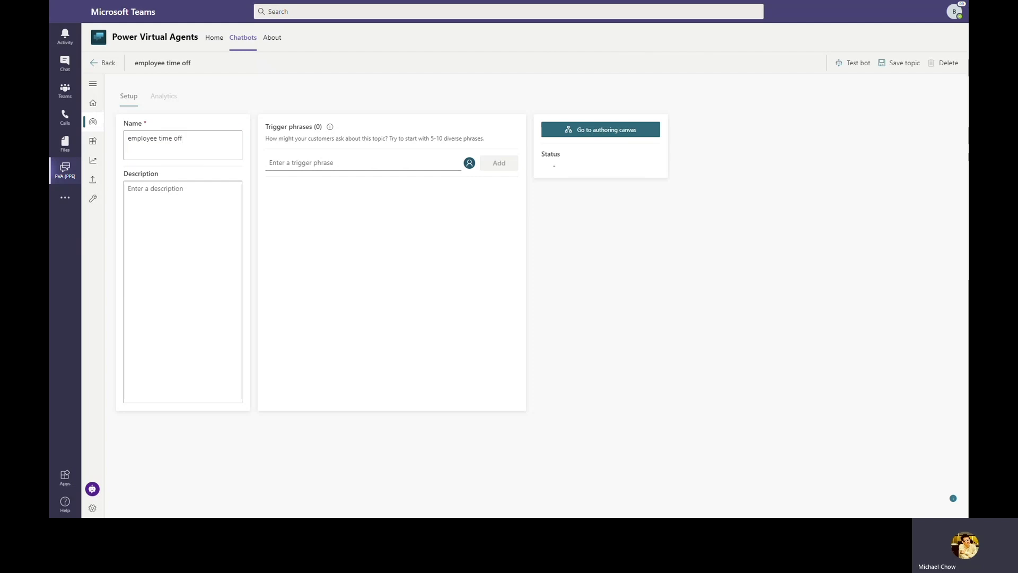
click(414, 163)
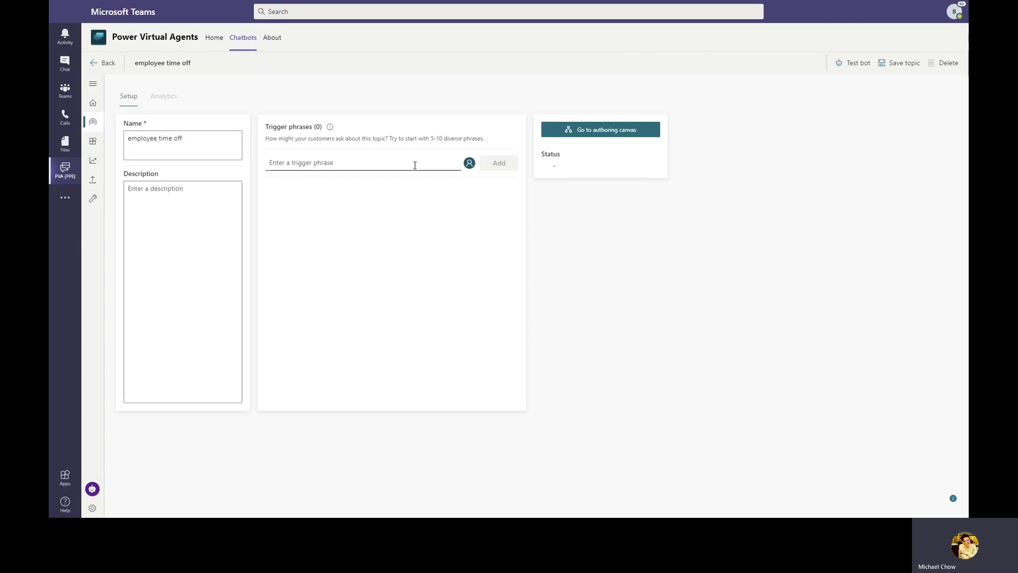
text(Need information on time off)
click(495, 164)
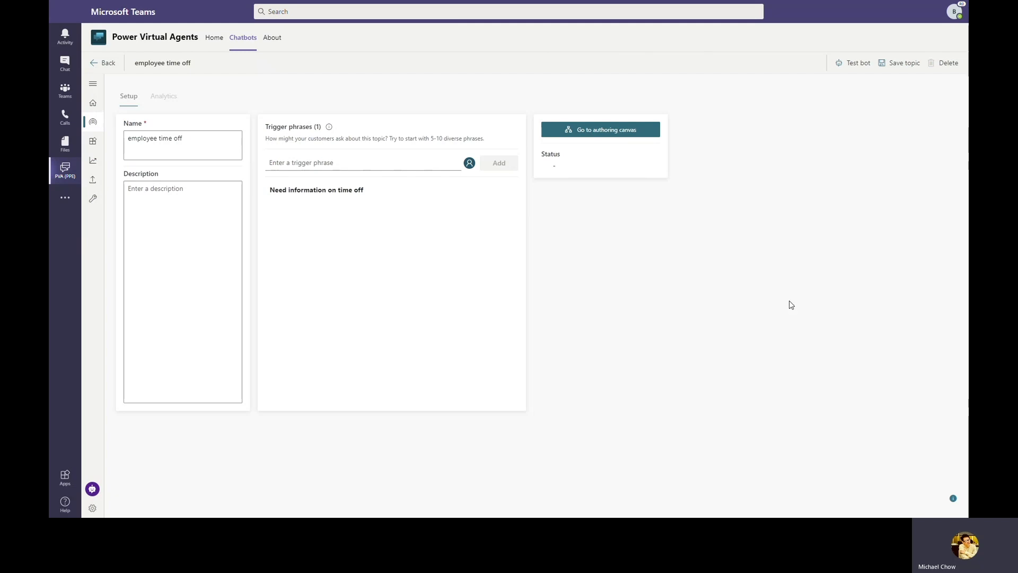
click(406, 167)
text(I need help with time off)
click(495, 168)
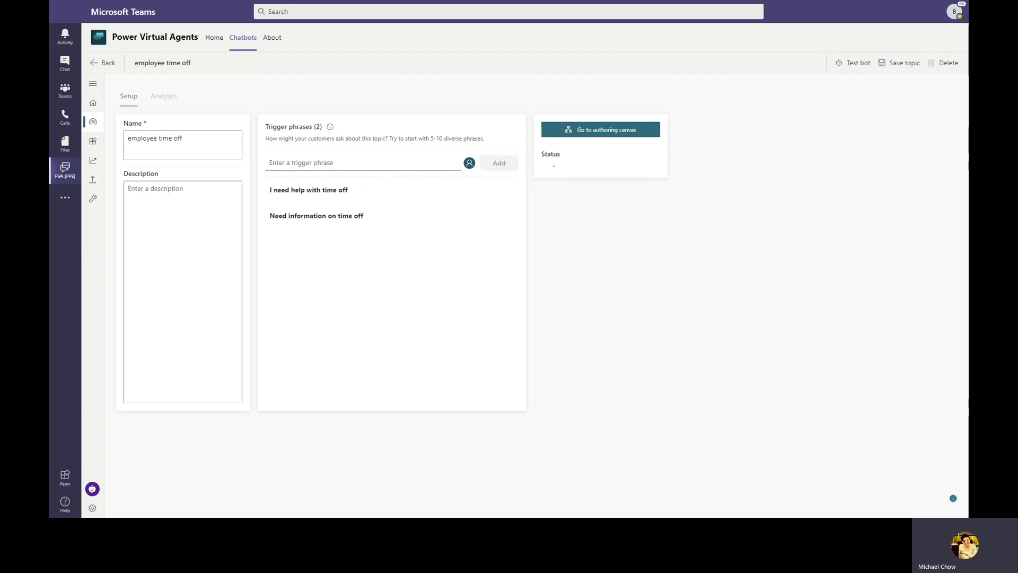
Add triggers for paid holidays, 'What are the national holidays?' and 'I need personal long leave'.
click(318, 163)
text(How many days of paid holidays do I have?)
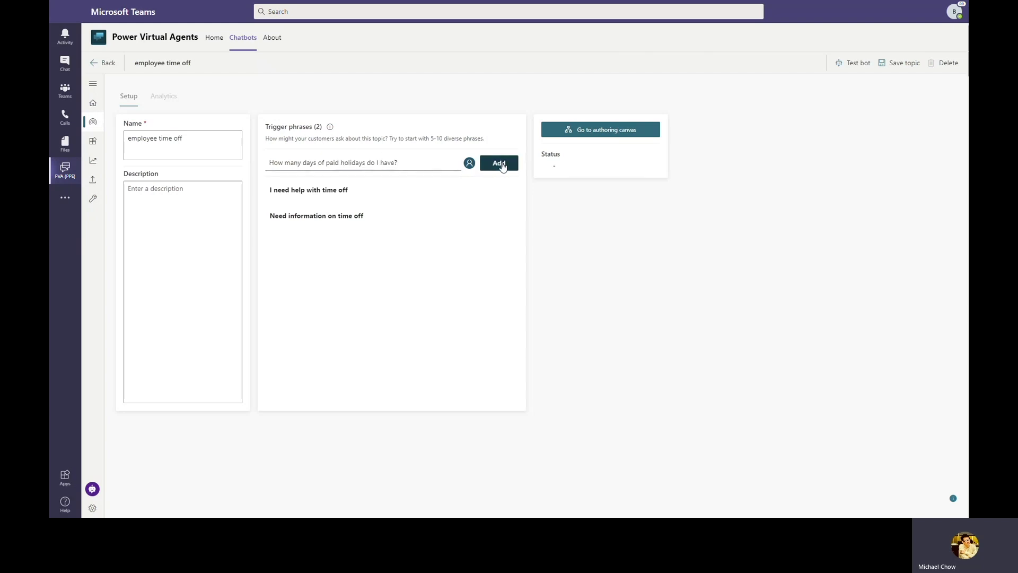
click(500, 165)
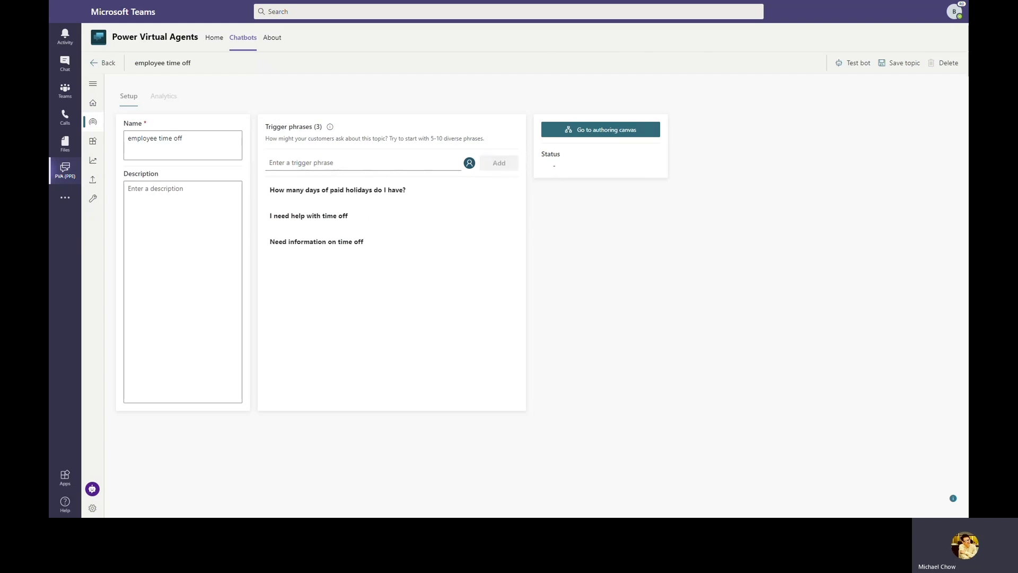
click(409, 164)
text(What are the national holidays?)
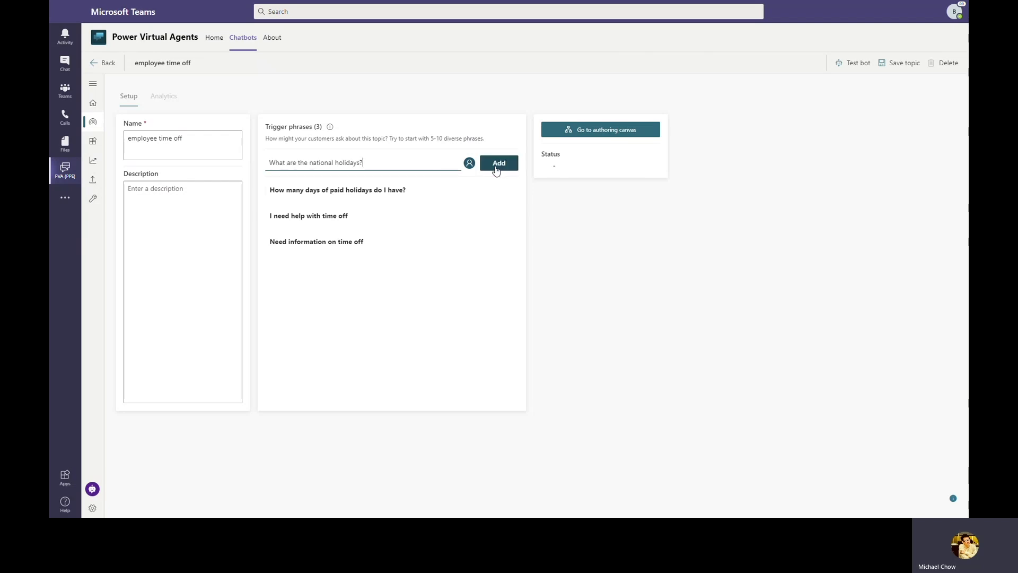
click(498, 163)
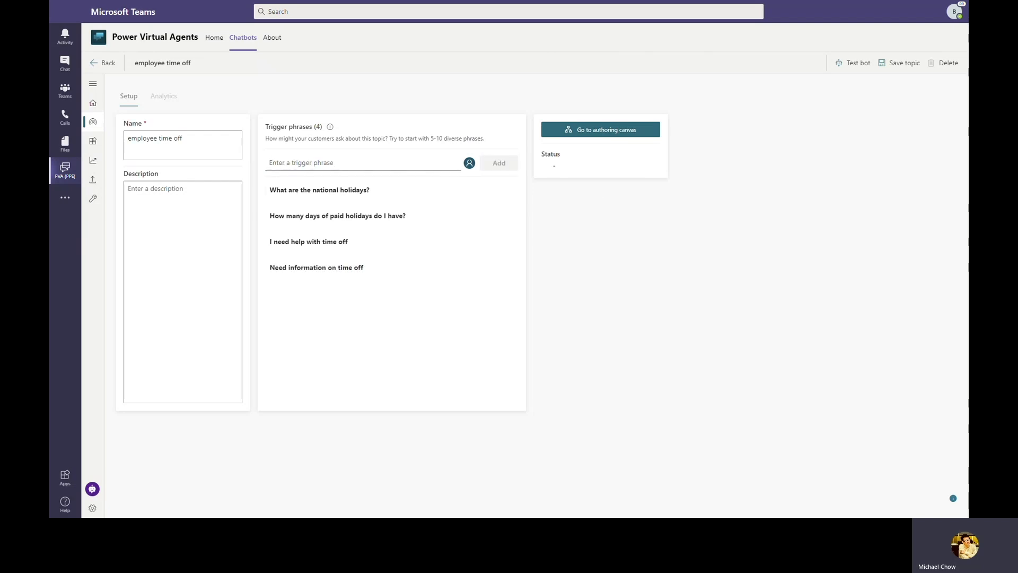
click(406, 163)
text(I need personal long leave)
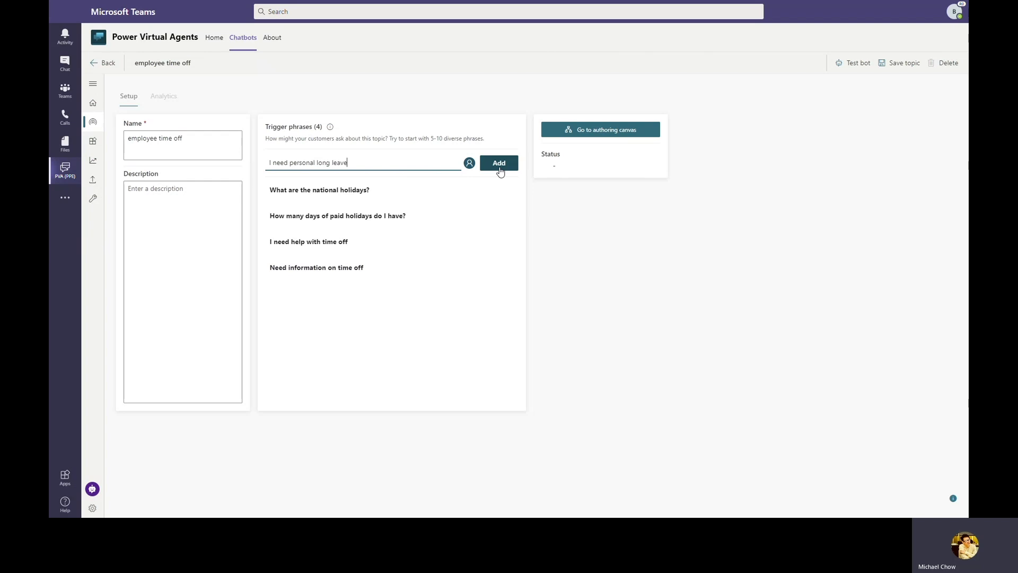
click(499, 165)
click(593, 129)
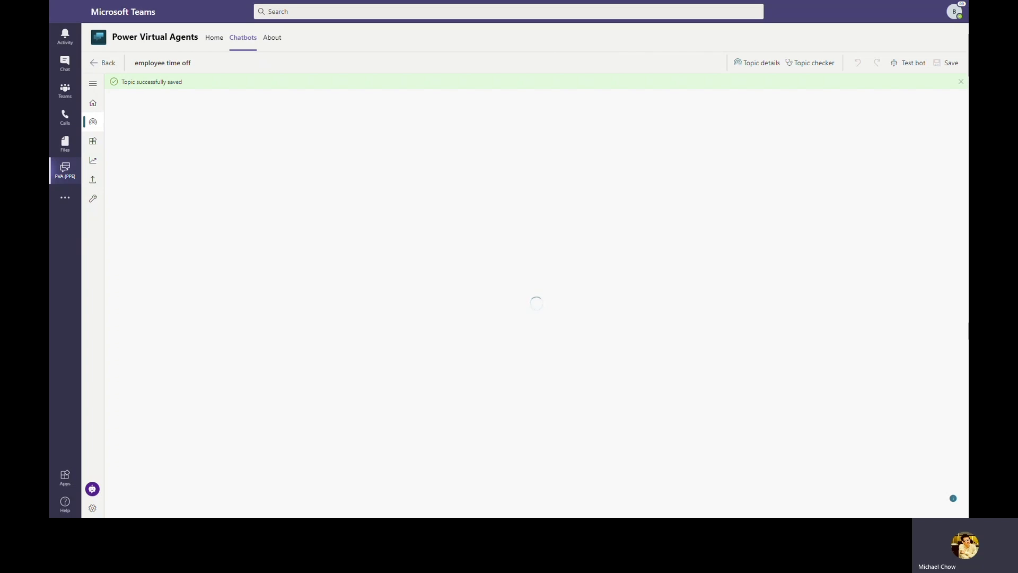
click(380, 249)
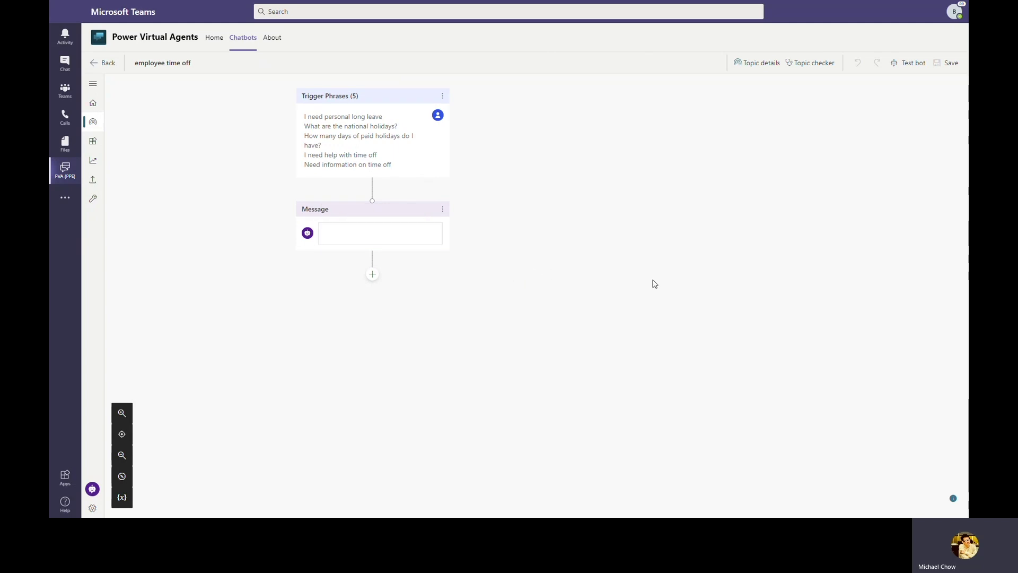
click(387, 227)
text(For all time-off related information, please go to www.contoso.com/HR)
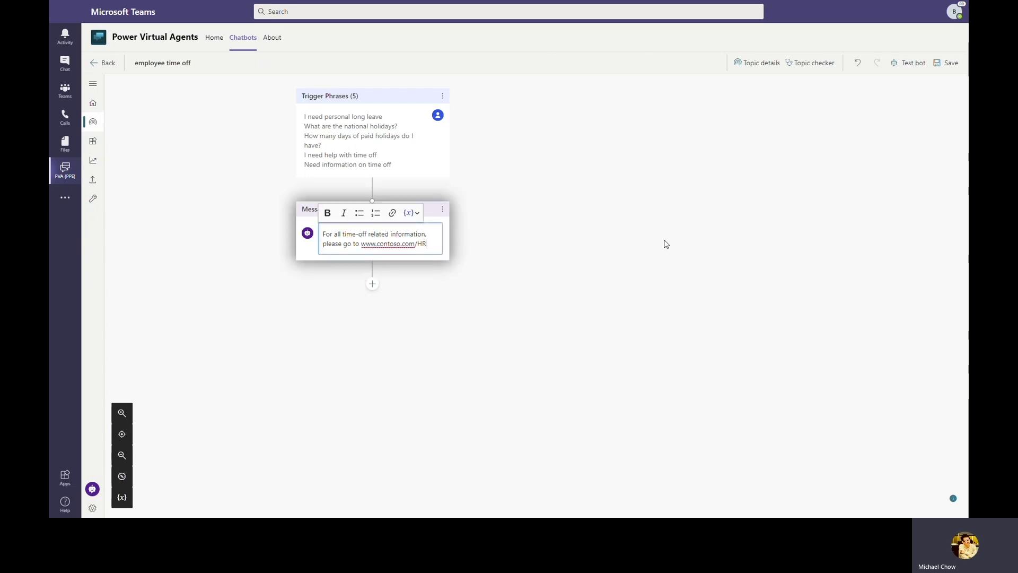
click(948, 63)
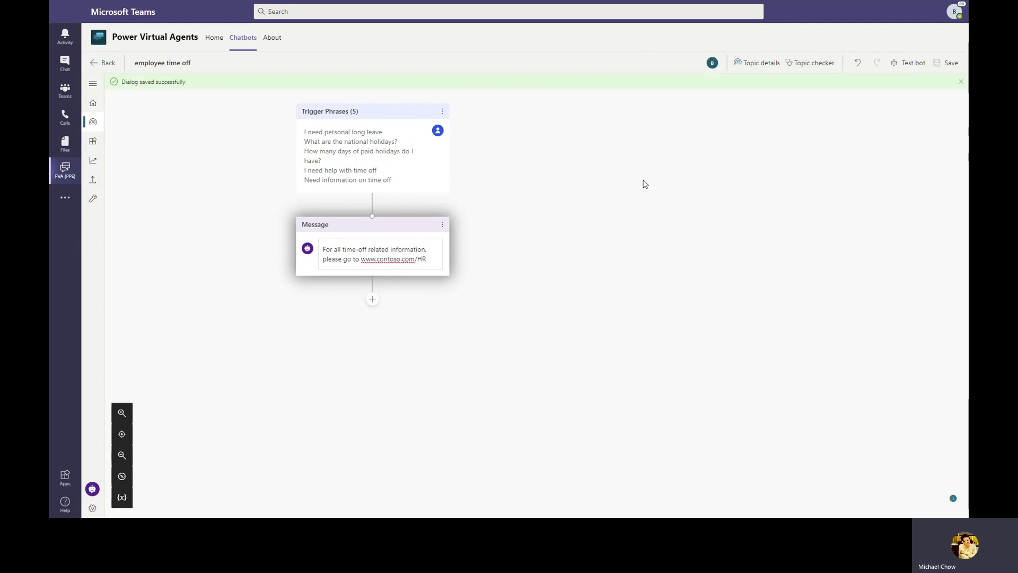
click(92, 489)
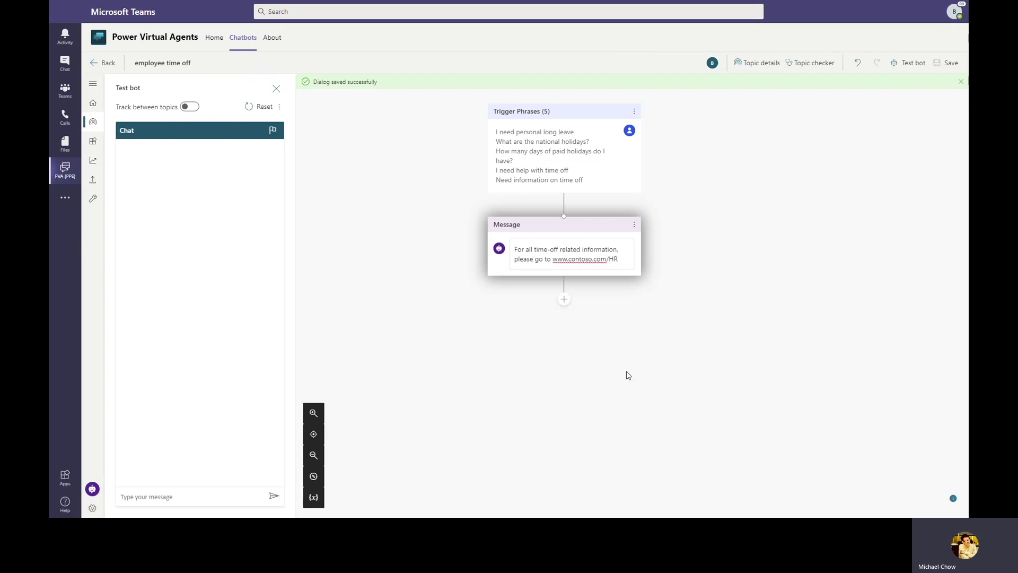
Test the bot with 'I need time off information', then delete the topic's message node.
text(I need time off information)
click(272, 497)
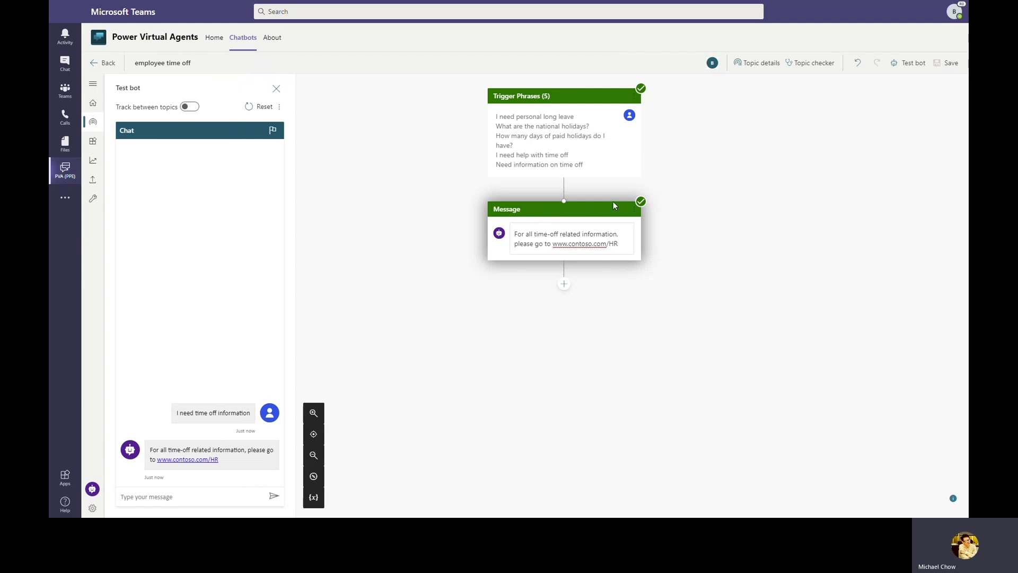
click(635, 210)
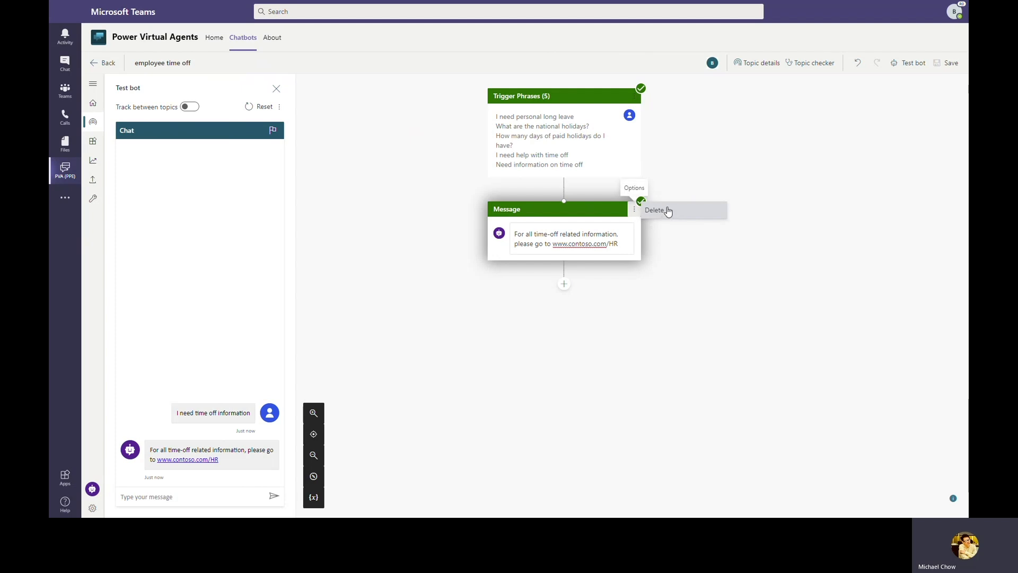
click(668, 211)
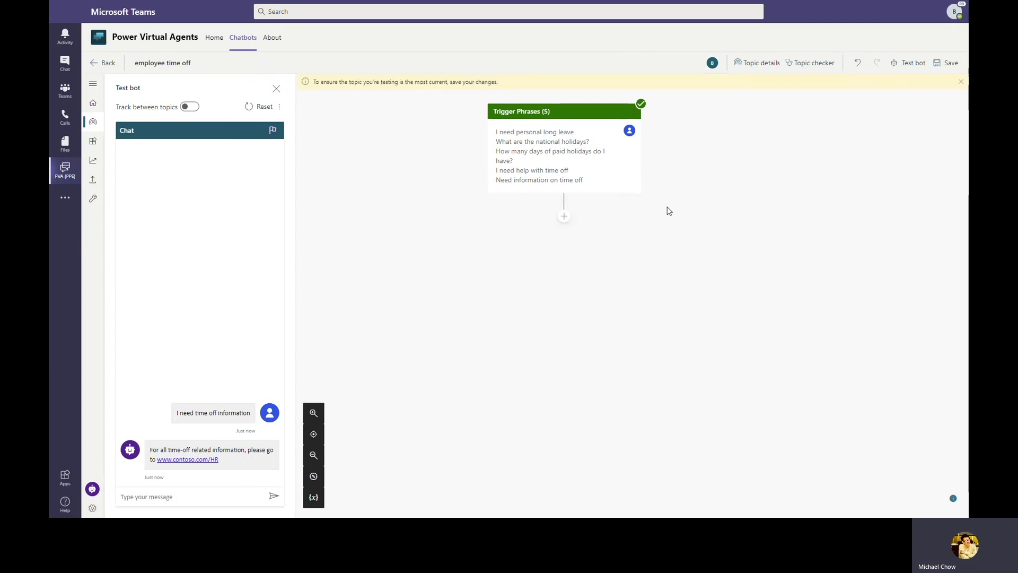
Add the question 'What information are you looking for?' with options Paid time off and National holidays.
click(565, 216)
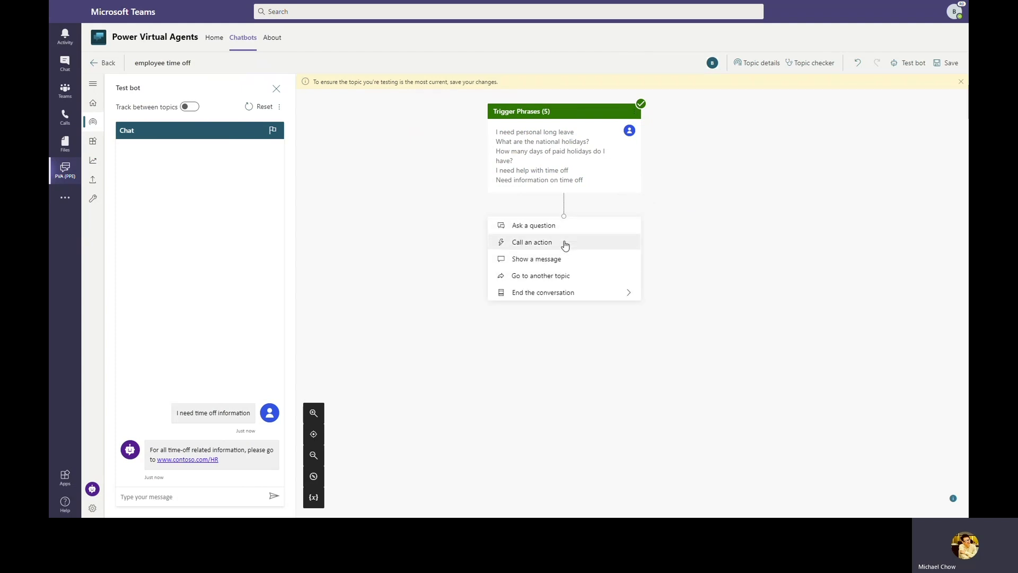
click(575, 228)
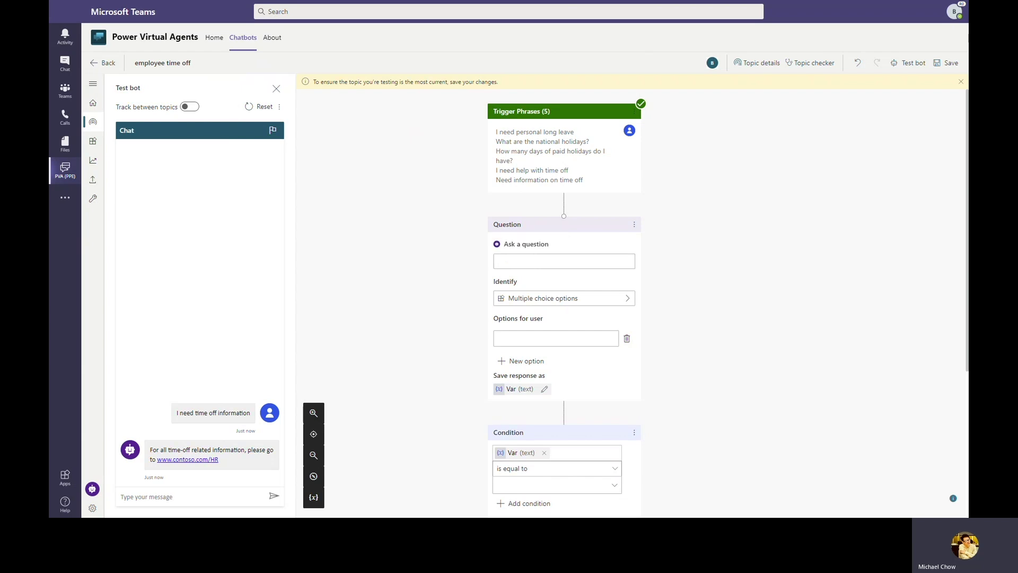
click(583, 262)
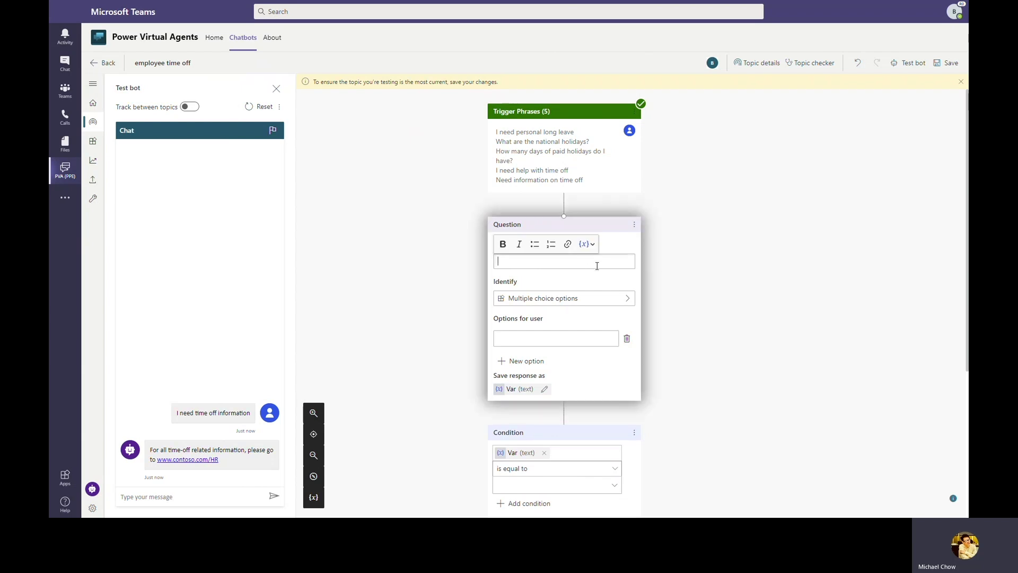
text(What information are you looking for?)
click(715, 296)
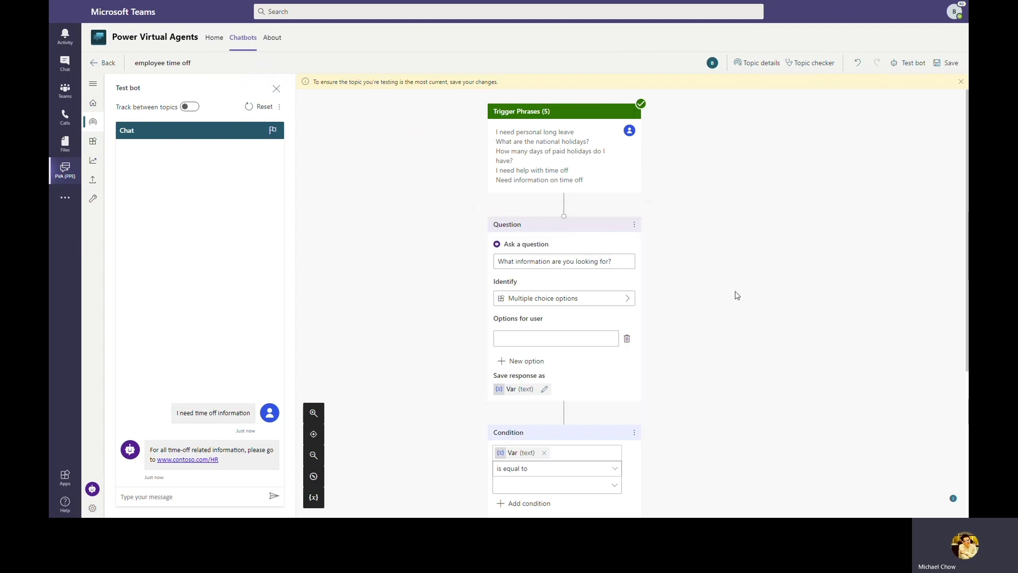
scroll(779, 305, down, 2)
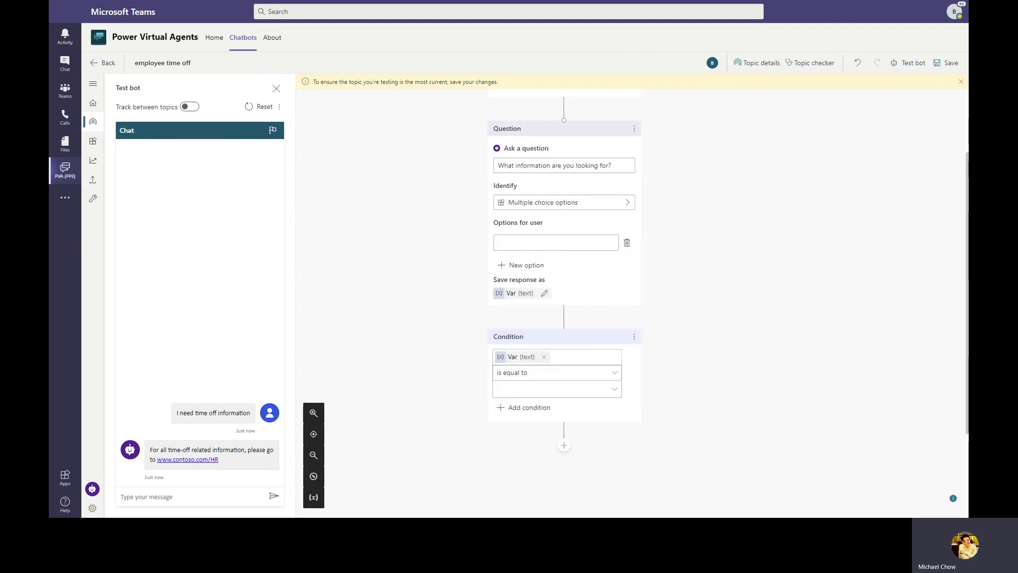
click(562, 245)
text(Paid time off)
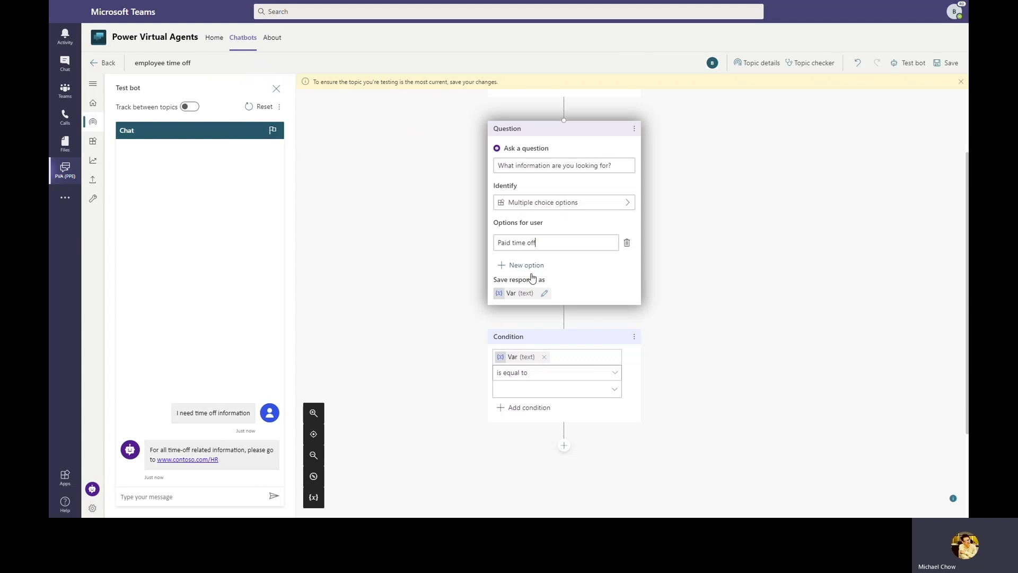
click(530, 269)
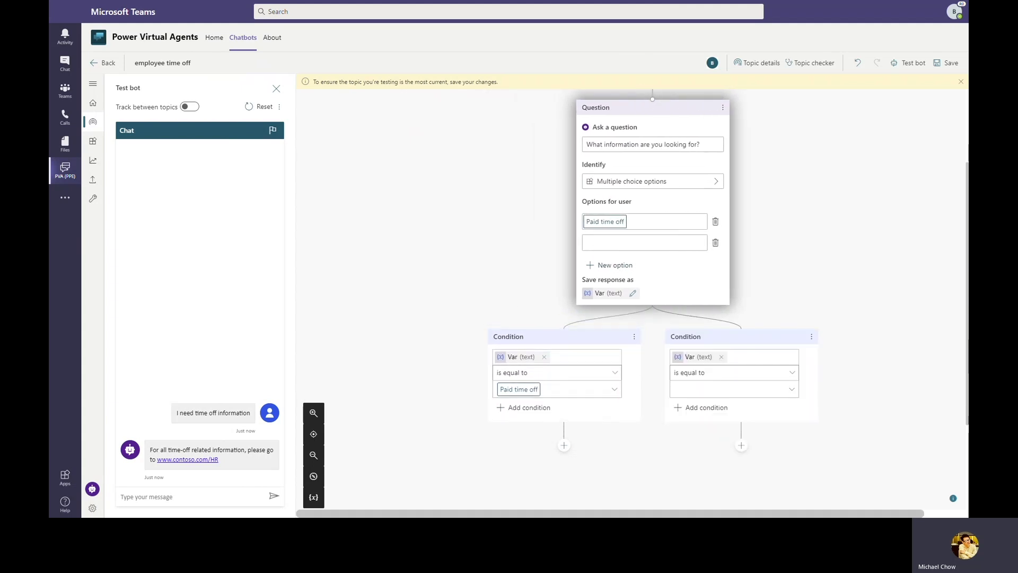
click(636, 249)
text(National holidays)
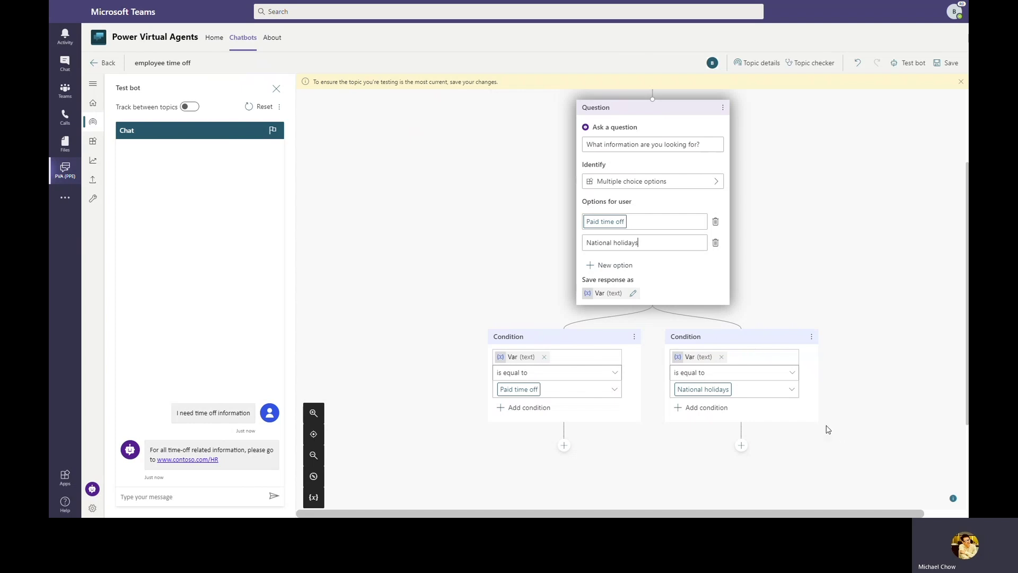
Rename the question's answer variable to VacationType.
click(620, 295)
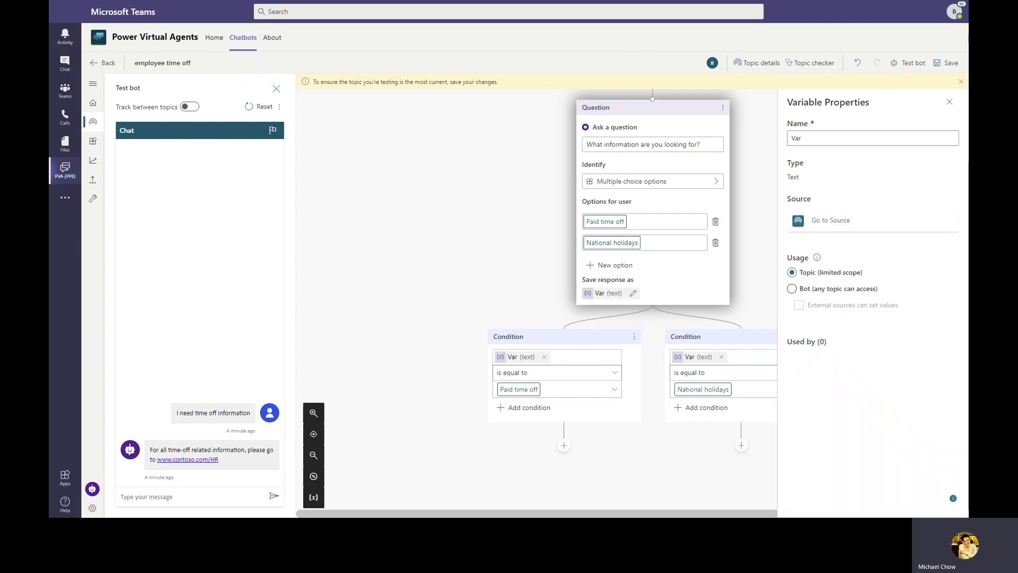
click(829, 138)
key(ctrl+a)
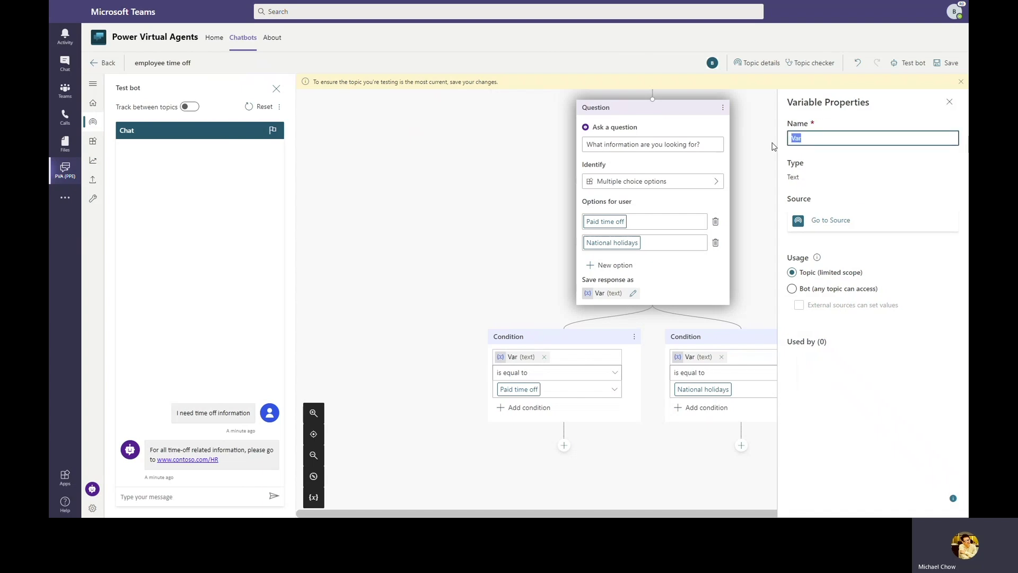
text(VacationType)
click(949, 101)
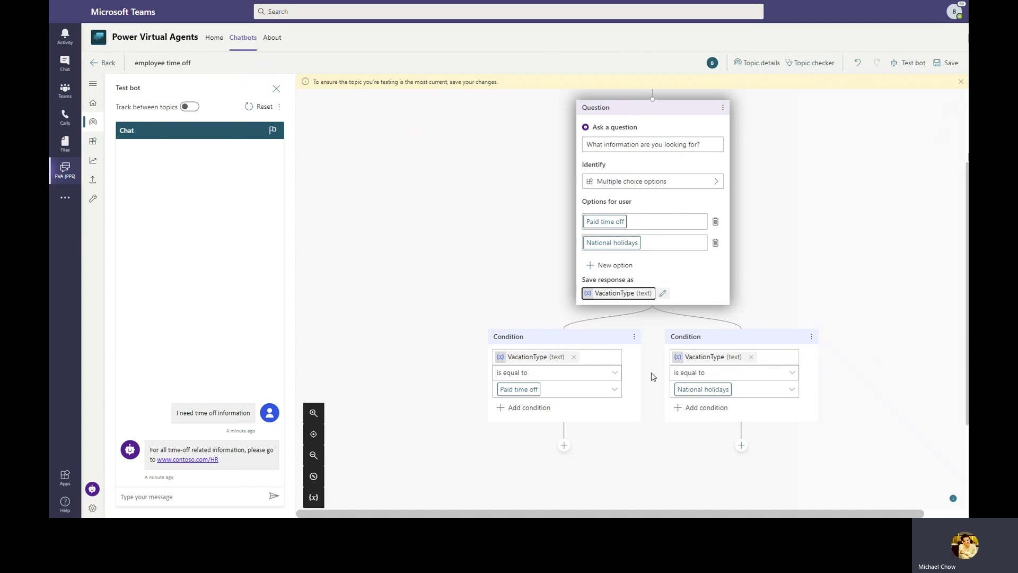
Add a message linking the PaidTimeOff page under the Paid time off branch.
click(564, 445)
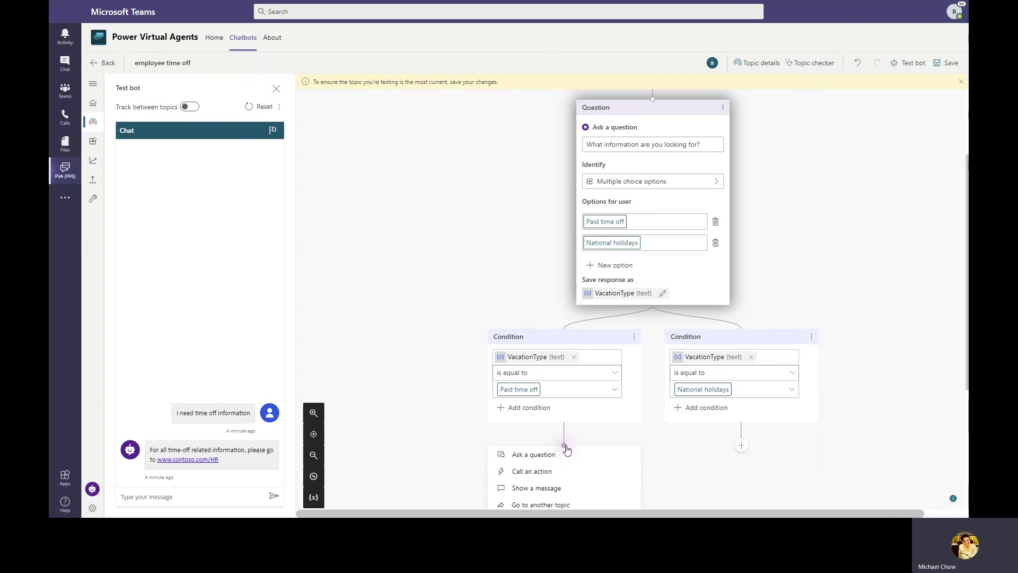
click(576, 488)
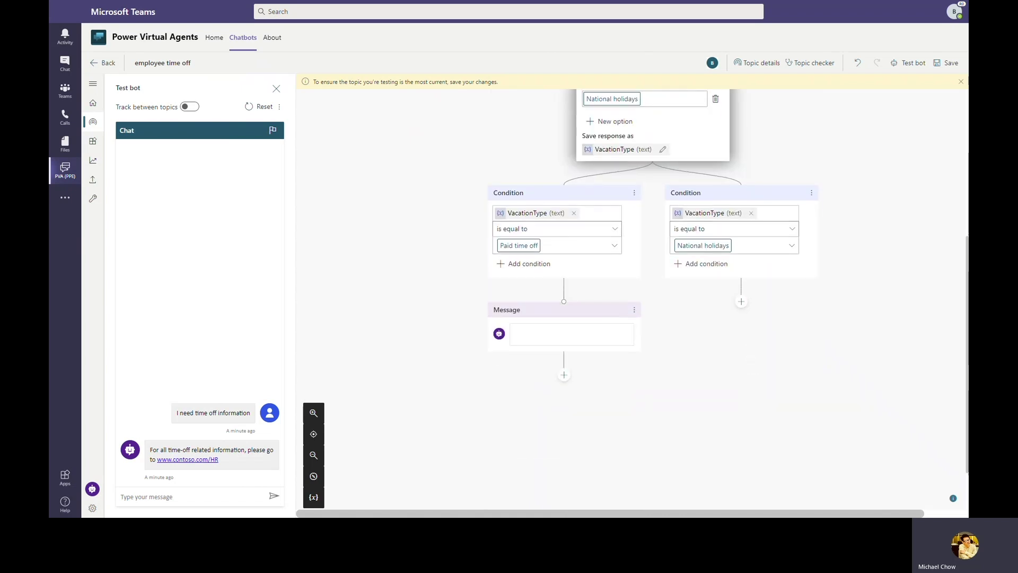
click(588, 344)
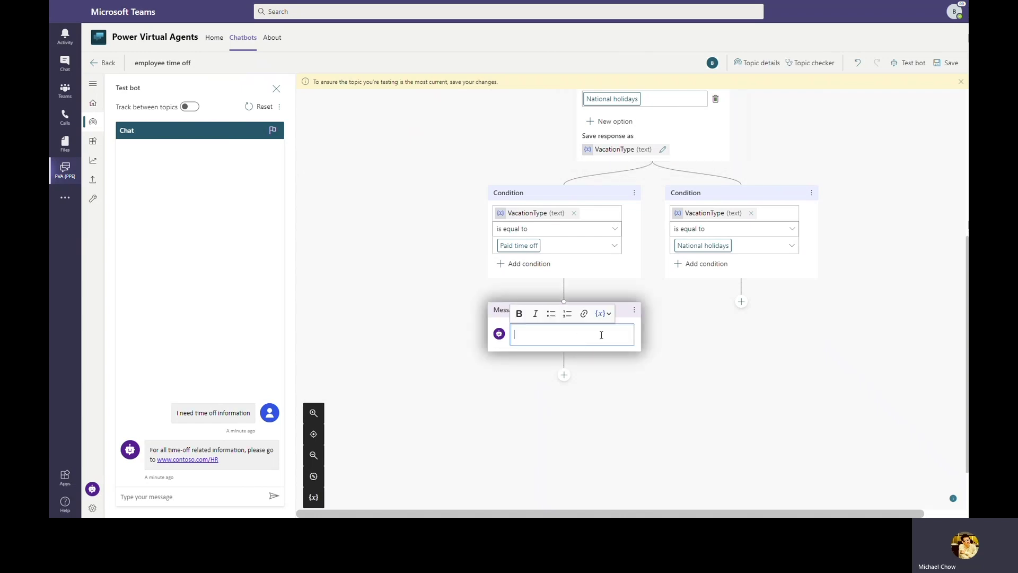
text(For paid time off, go to www.contoso.com/HR/PaidTimeOff to learn more on how to submit time-off request.)
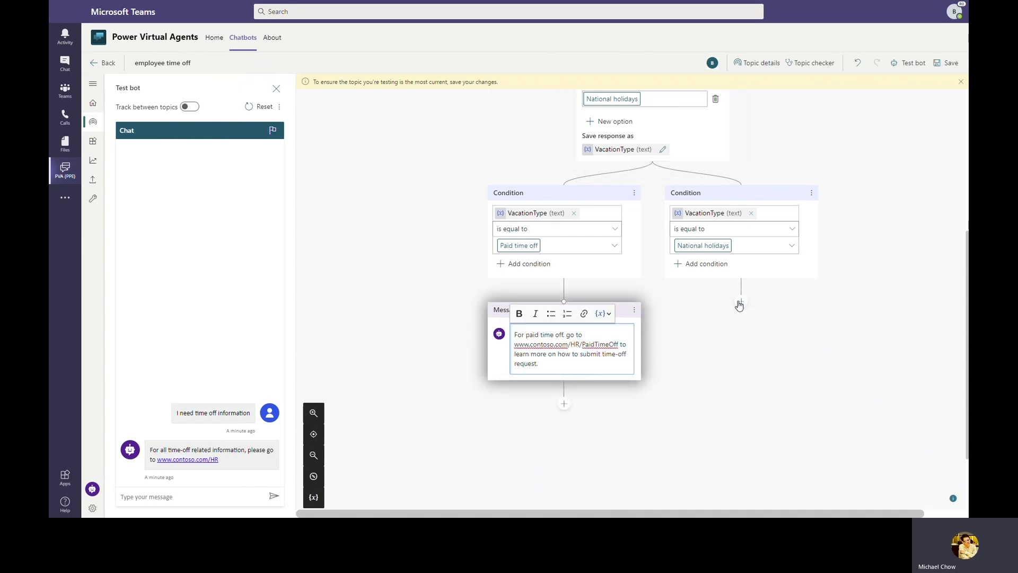
Add a message listing the 2020 national holidays under the National holidays branch and save.
click(741, 302)
click(709, 345)
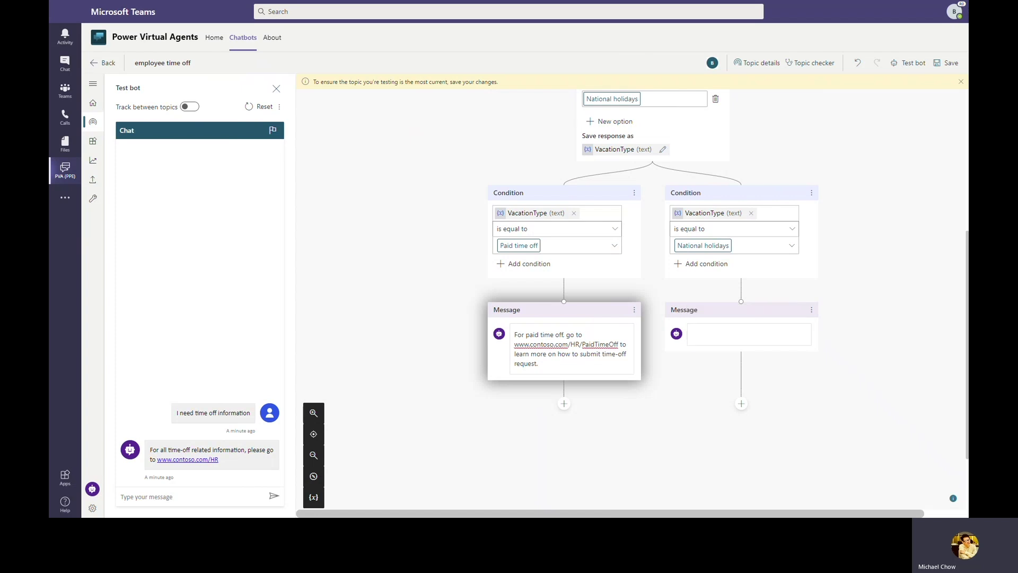
click(753, 334)
text(National holidays for 2020: New Year's Day: January 1st Memorial Day: May 25th Independence day: July 4th Thanksgiving: November 26th - 27th Christmas Eve and Christmas Day: December 24th - 25th)
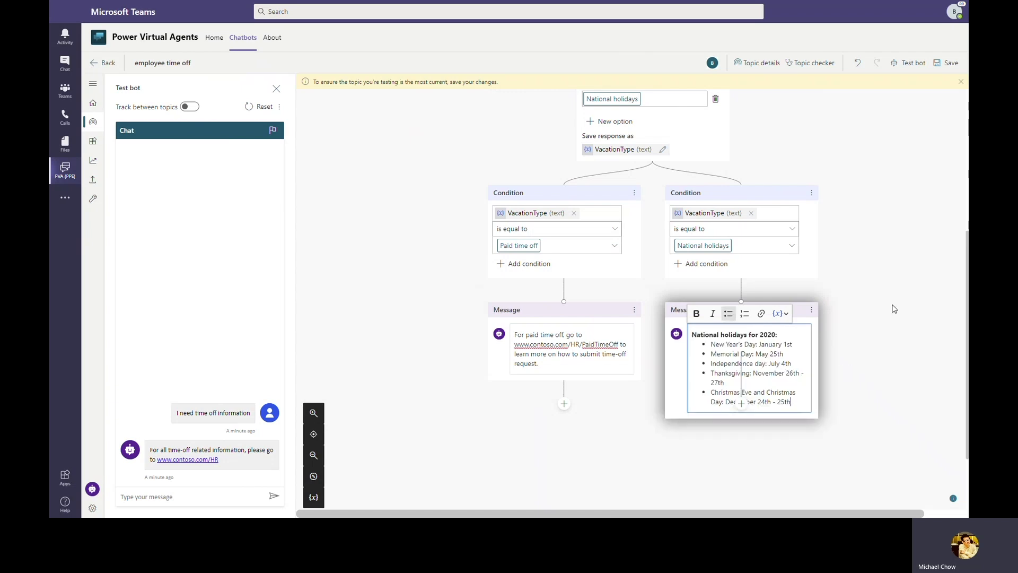
click(944, 66)
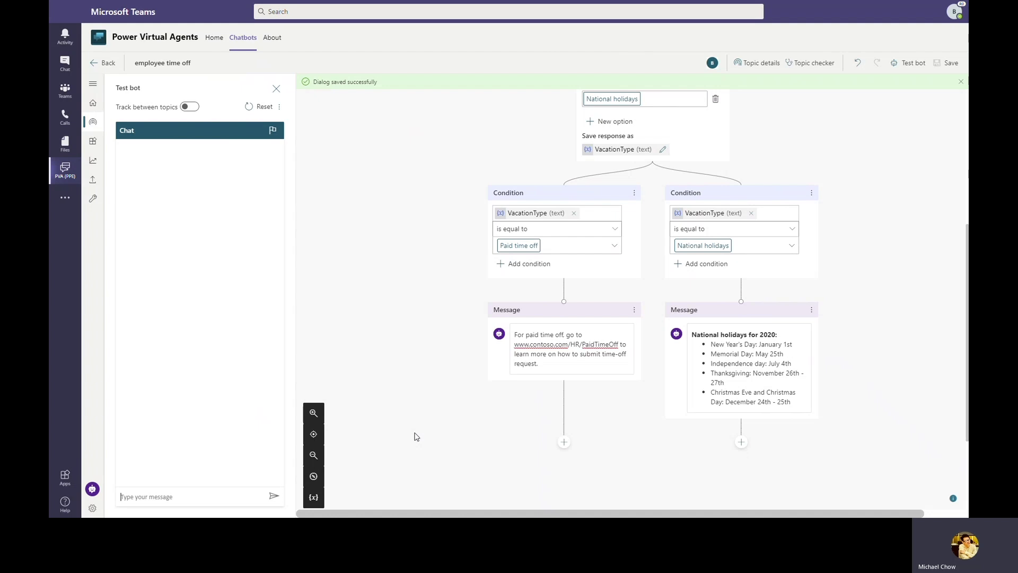
Test with 'I need time off information', choose Paid time off, check VacationType, then reset the chat.
text(I need time off information)
click(273, 496)
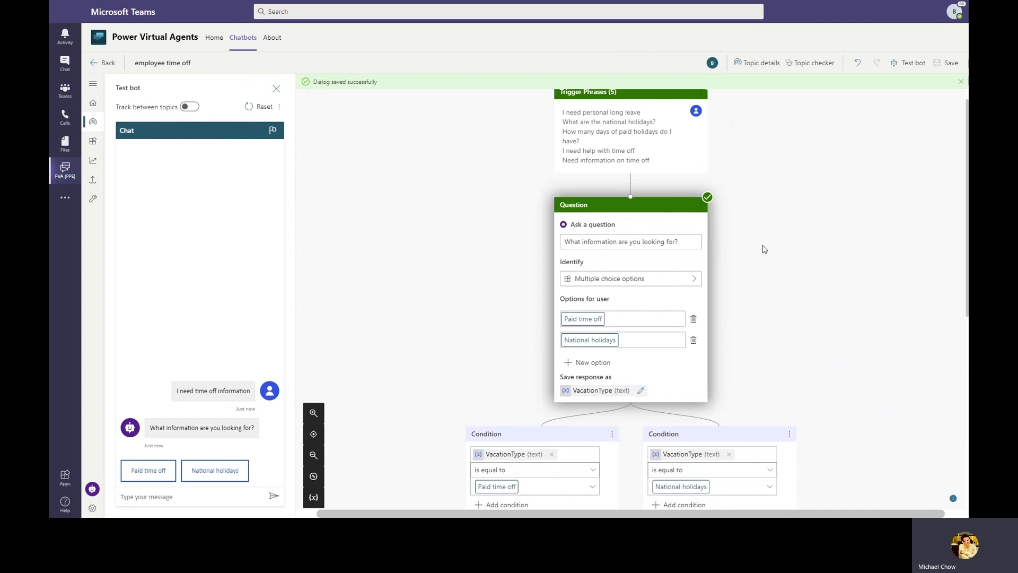
click(153, 475)
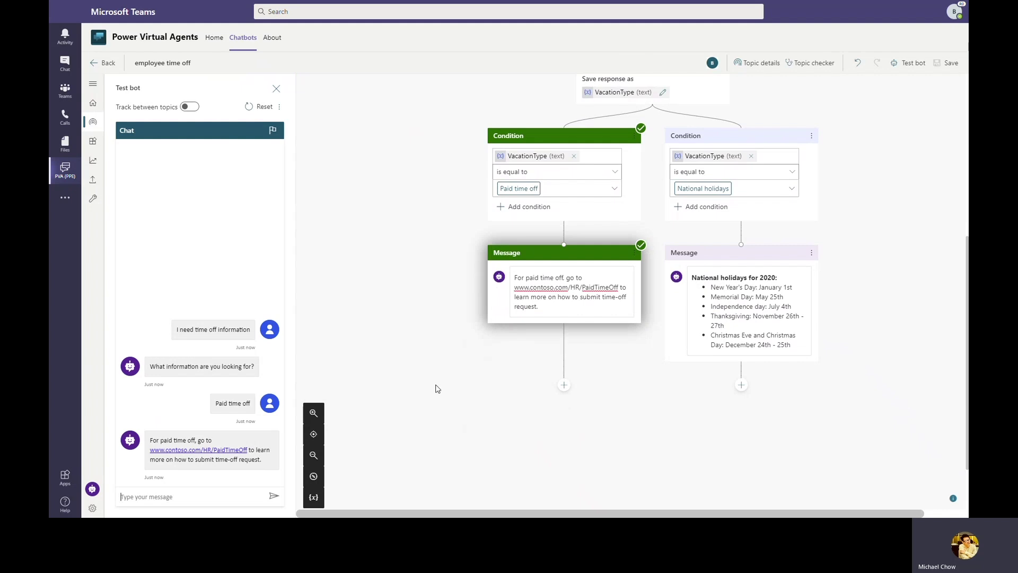
click(314, 498)
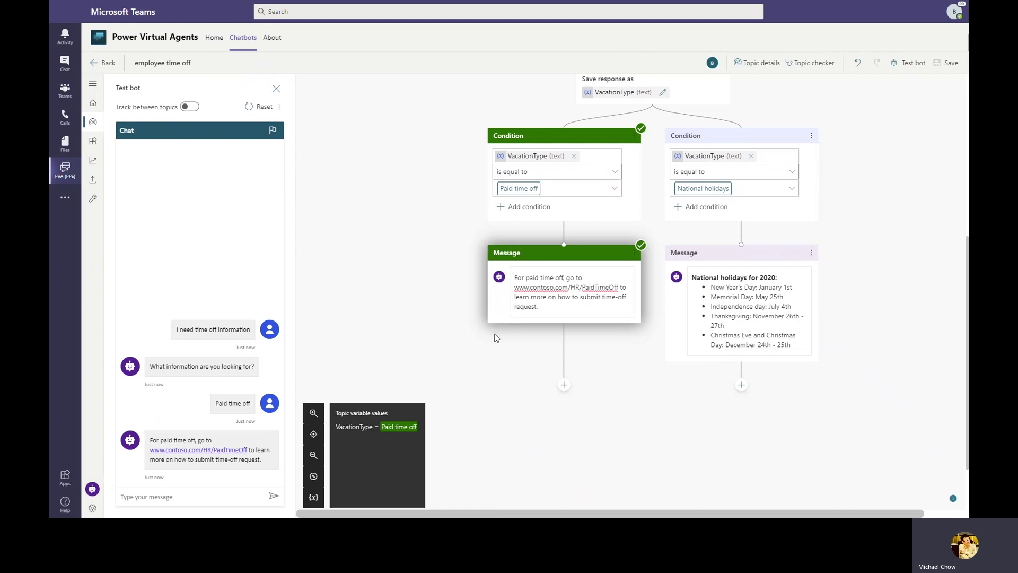
click(261, 107)
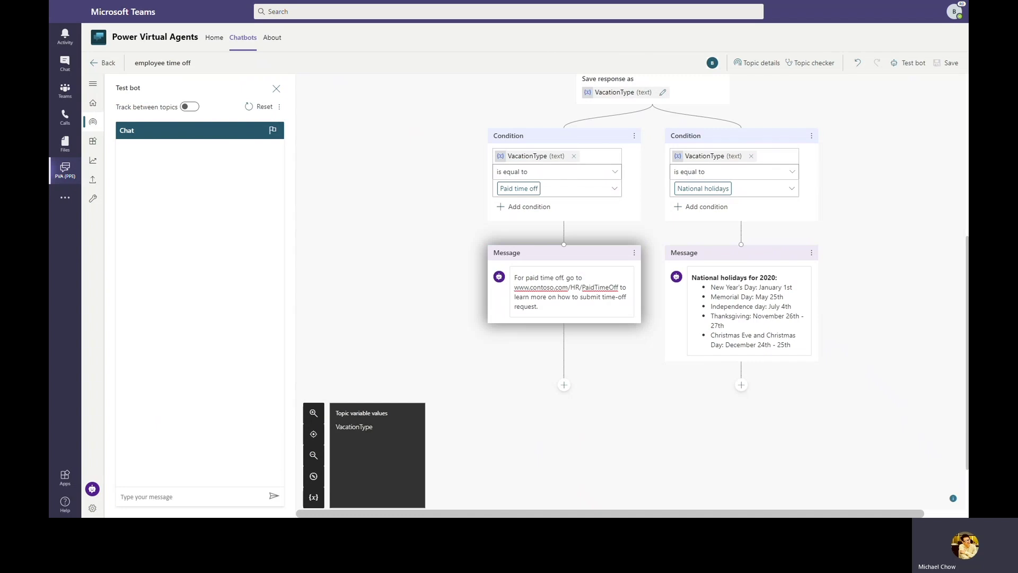
Ask the test bot 'Need information on national holidays' and review its 2020 holidays list reply.
click(250, 504)
text(Need information on national holidays)
click(277, 498)
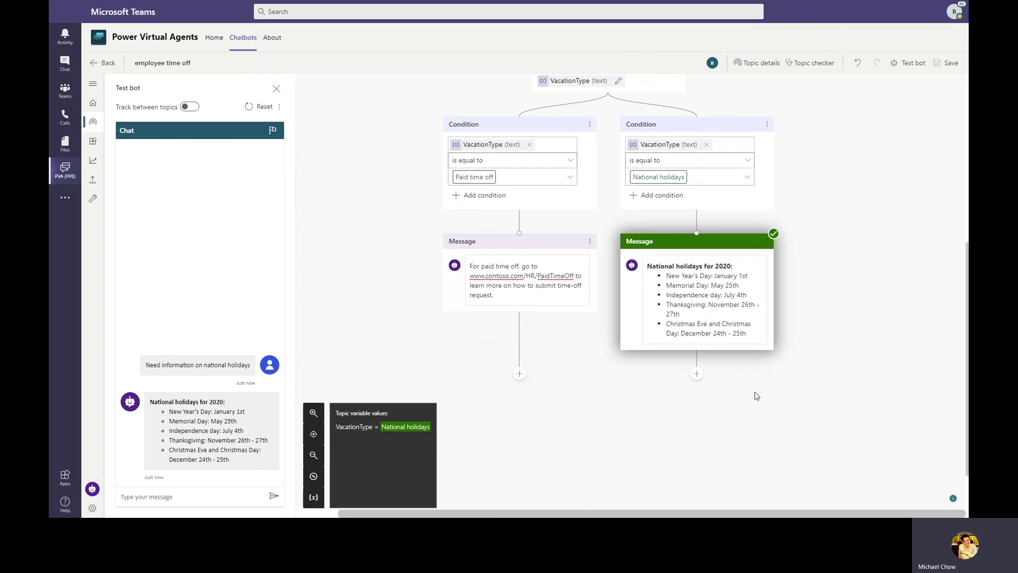
scroll(802, 393, up, 1)
scroll(802, 393, up, 5)
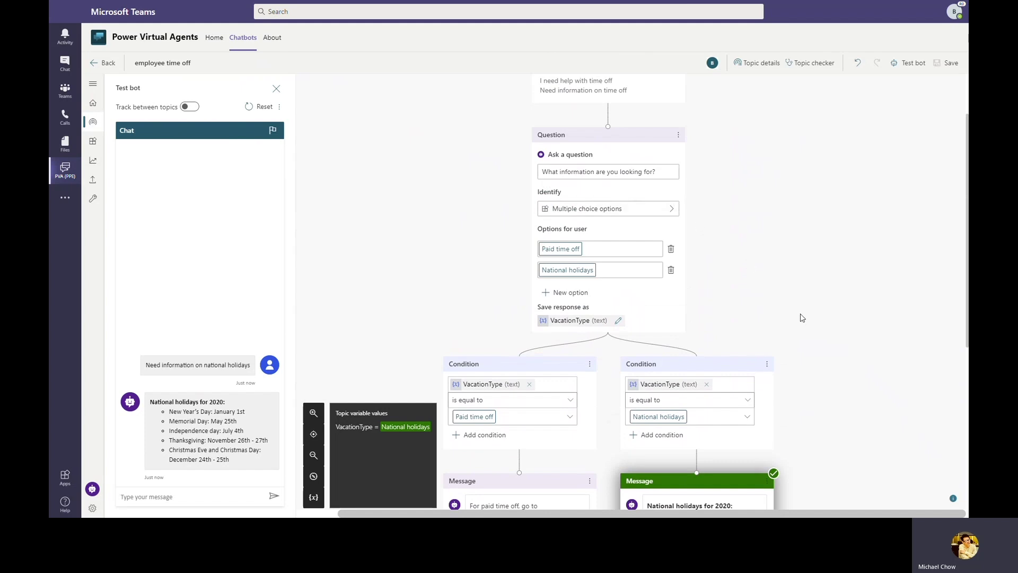
scroll(814, 313, down, 3)
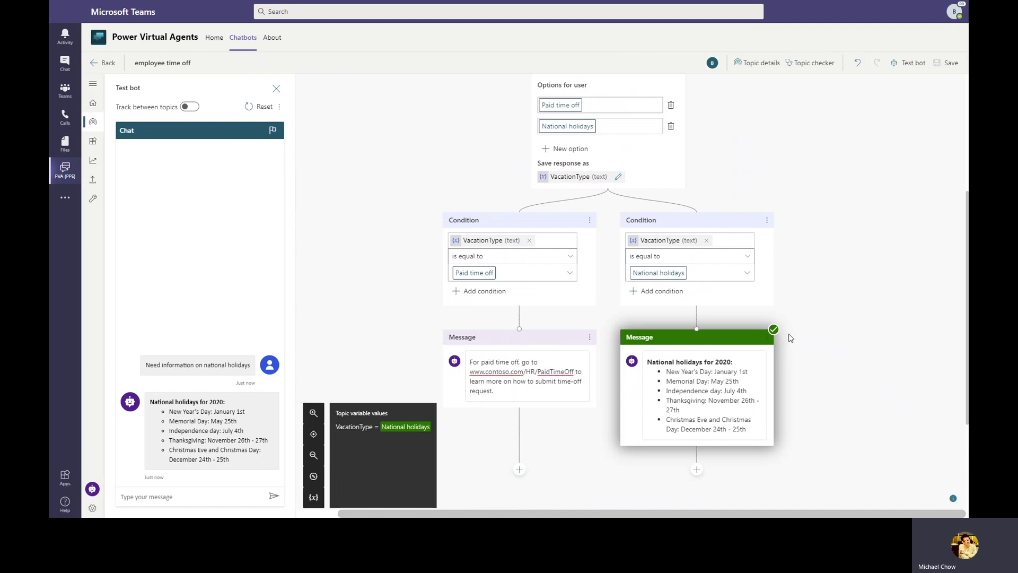
scroll(790, 336, up, 3)
Add a third answer option named 'Long leave' to the question.
click(571, 293)
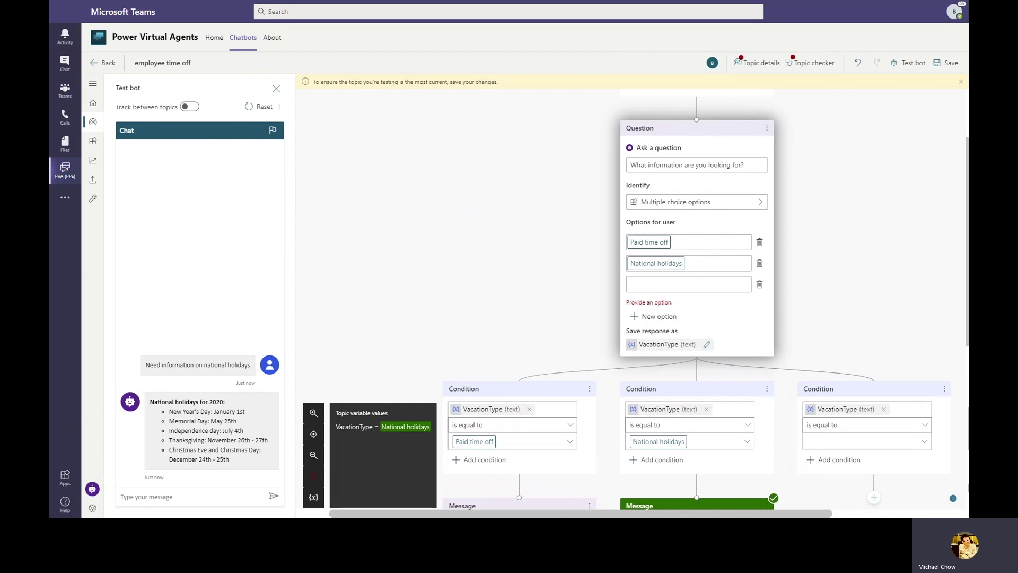
click(688, 285)
text(Long leave)
click(883, 335)
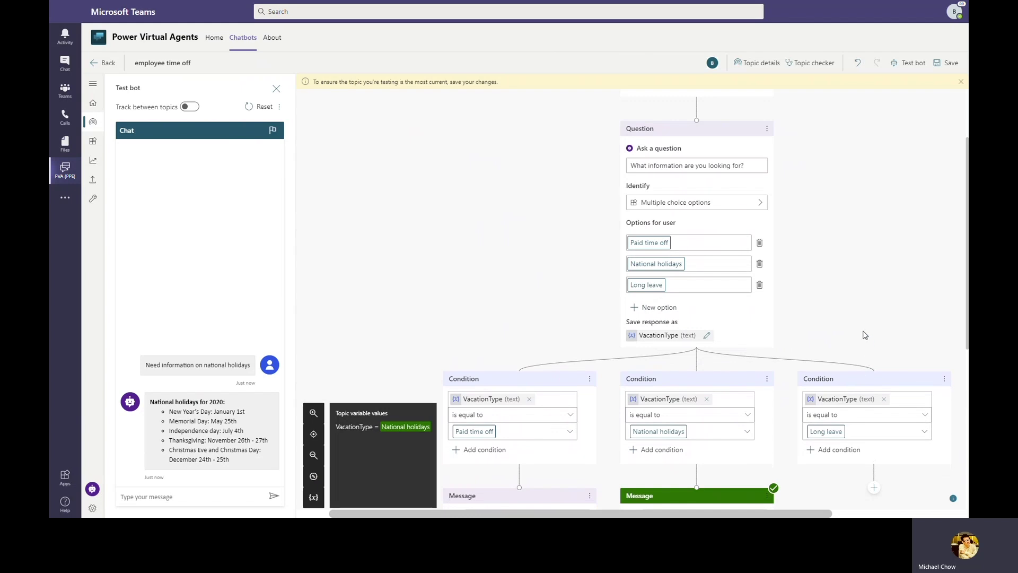
scroll(864, 335, down, 2)
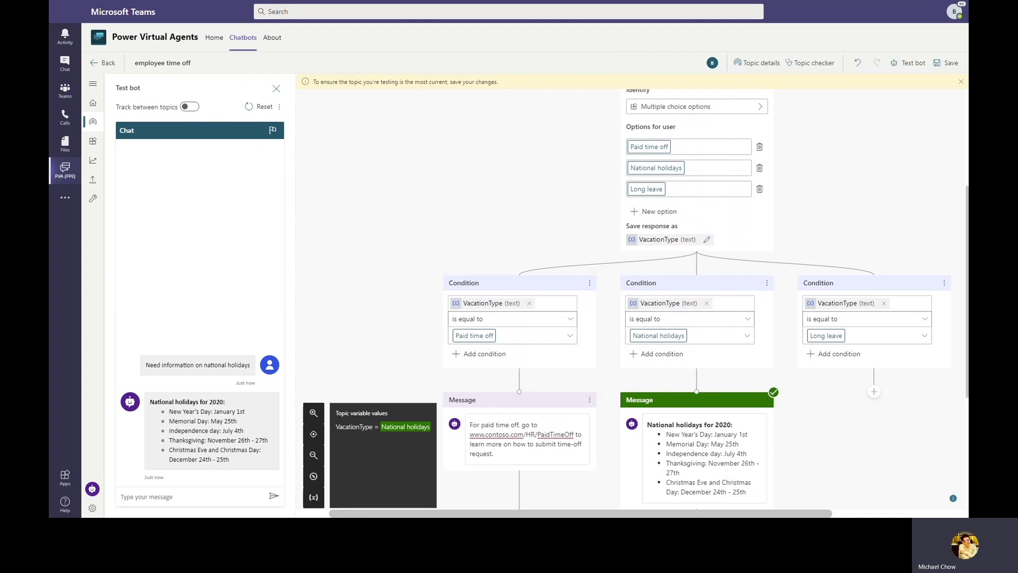
Give the Long leave branch a message saying long leave needs HR expert approval.
click(874, 393)
click(864, 436)
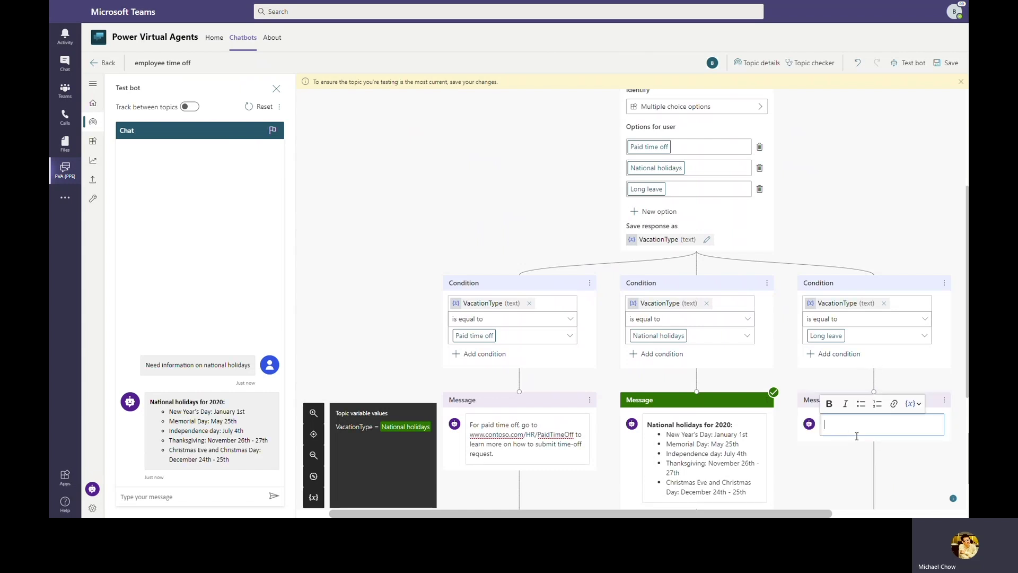
text(Long leave needs a HR expert approval.  Let me connect you with them.)
click(837, 488)
scroll(848, 475, down, 4)
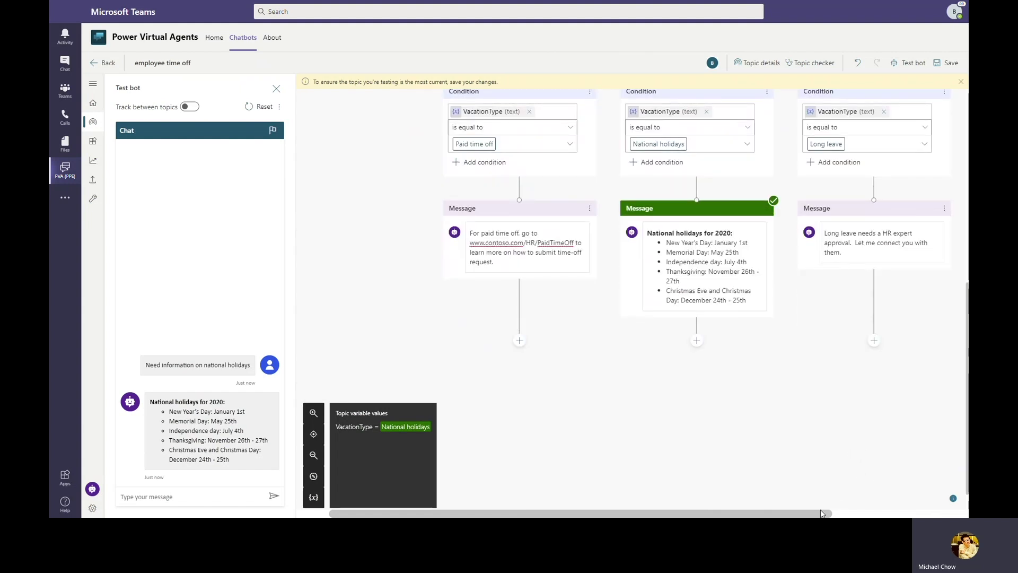
Call the Notify HR expert flow after the Long leave message.
drag(823, 513, 877, 513)
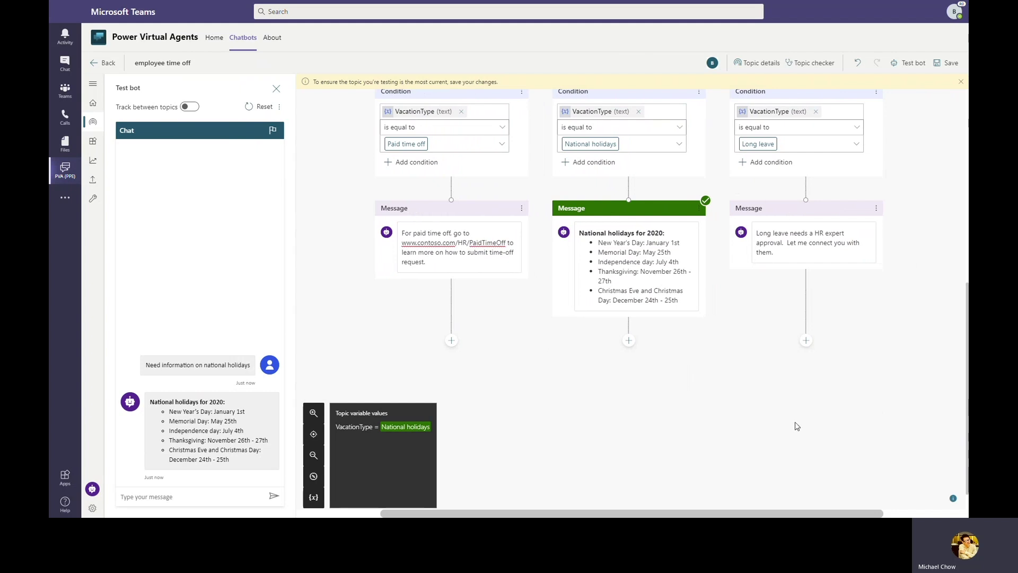
click(804, 341)
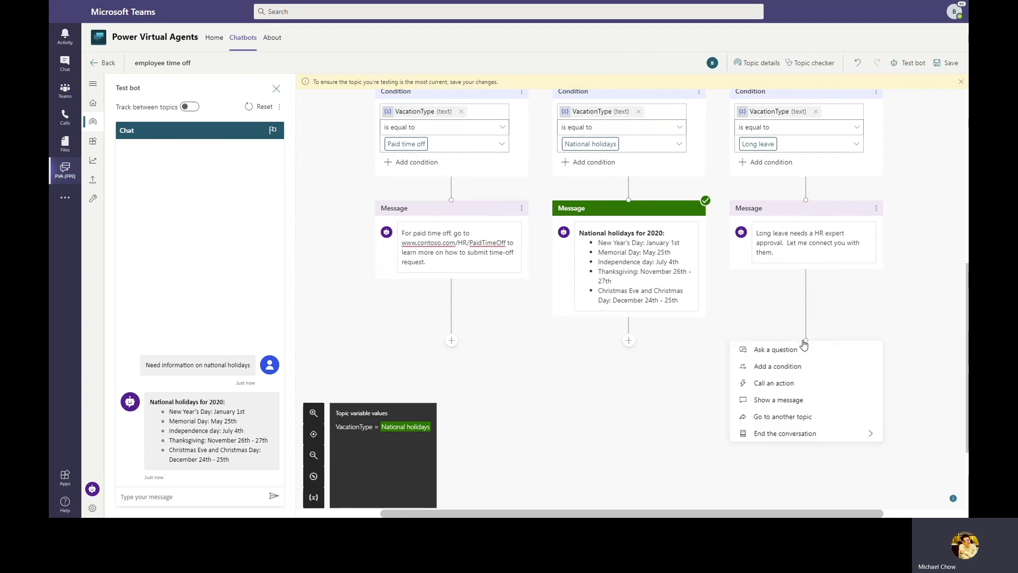
click(757, 386)
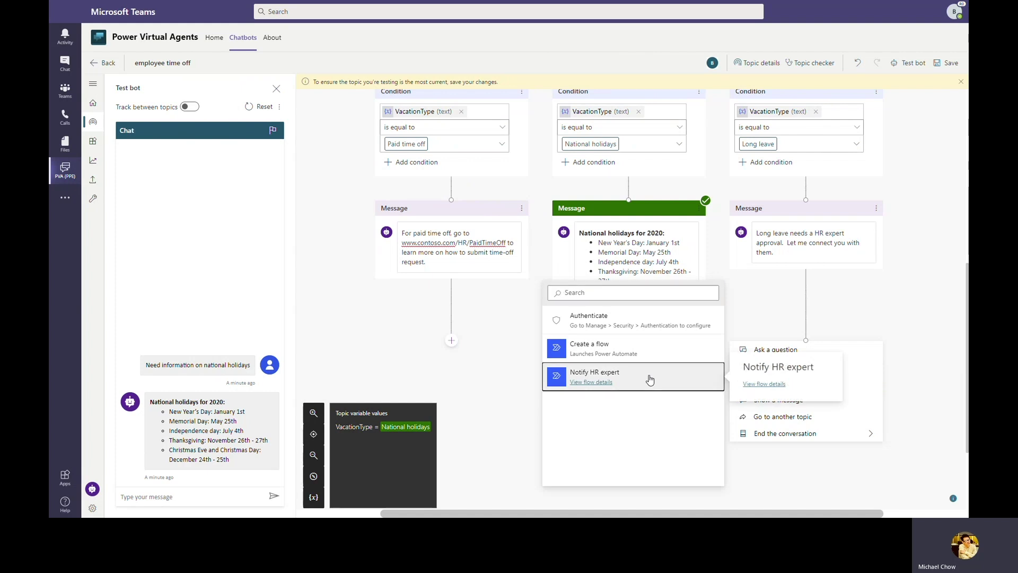
click(650, 379)
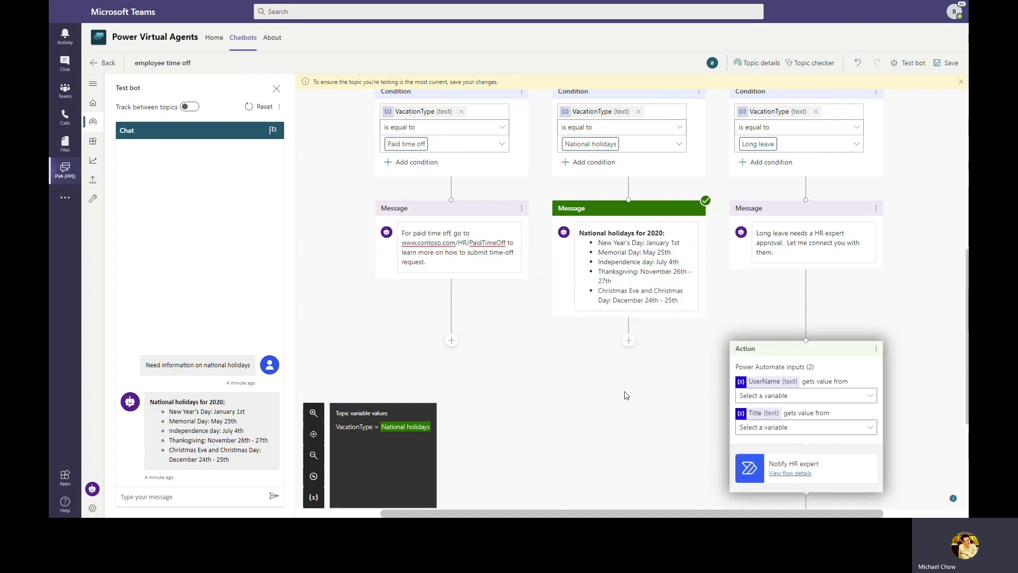
scroll(932, 406, down, 2)
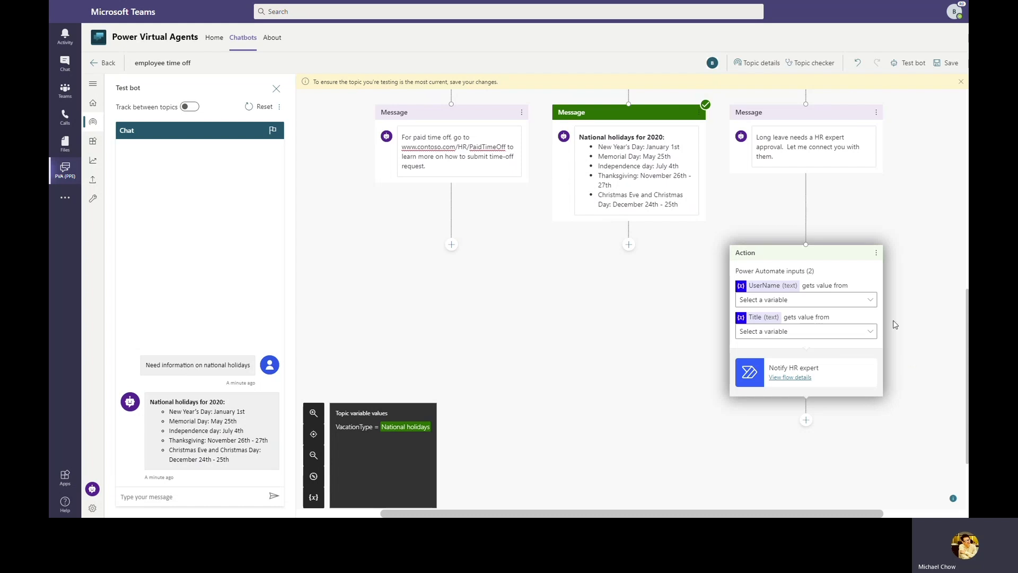
click(852, 301)
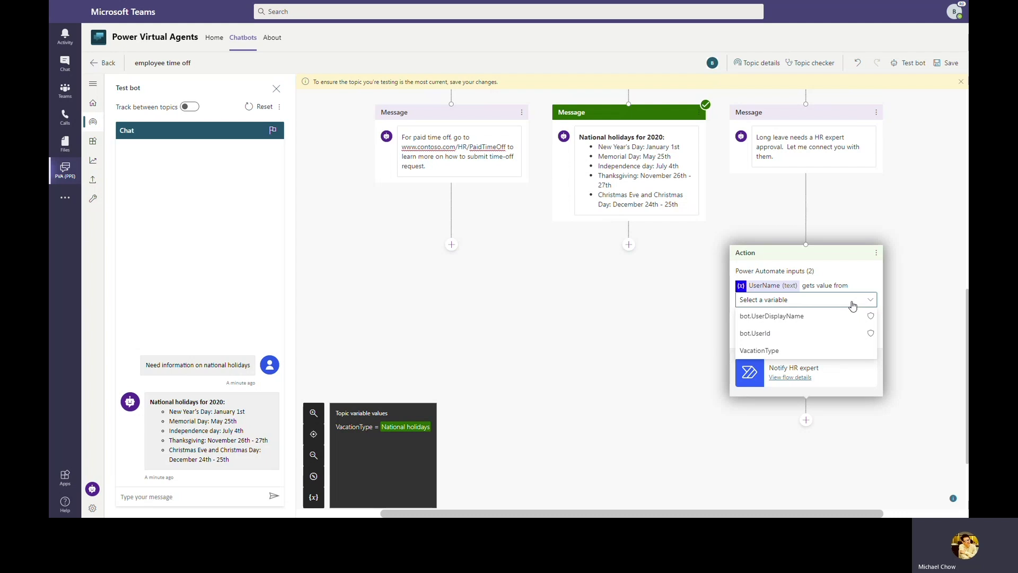
Map the flow's UserName input to bot.UserDisplayName and its Title input to VacationType.
click(801, 316)
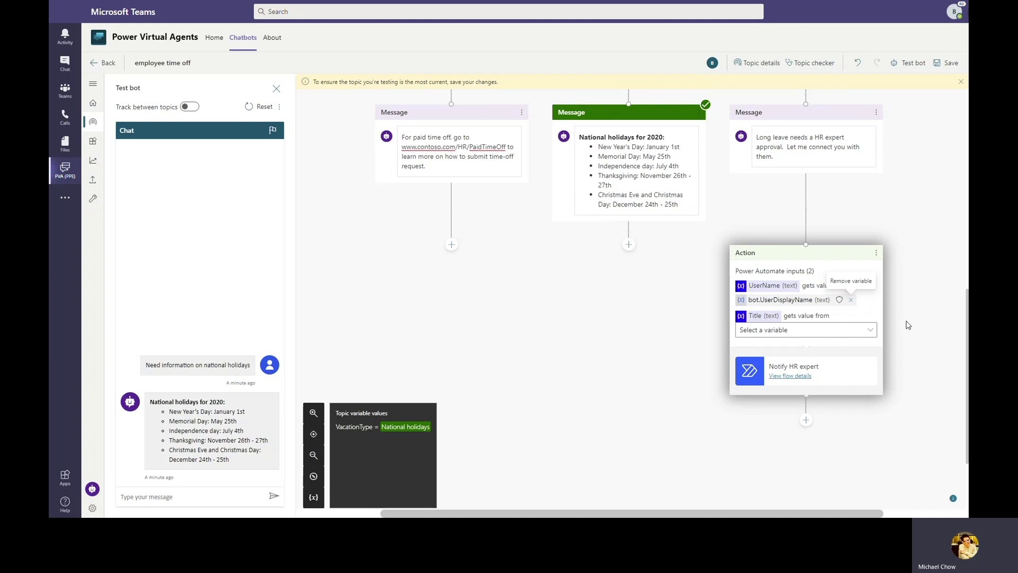
click(851, 330)
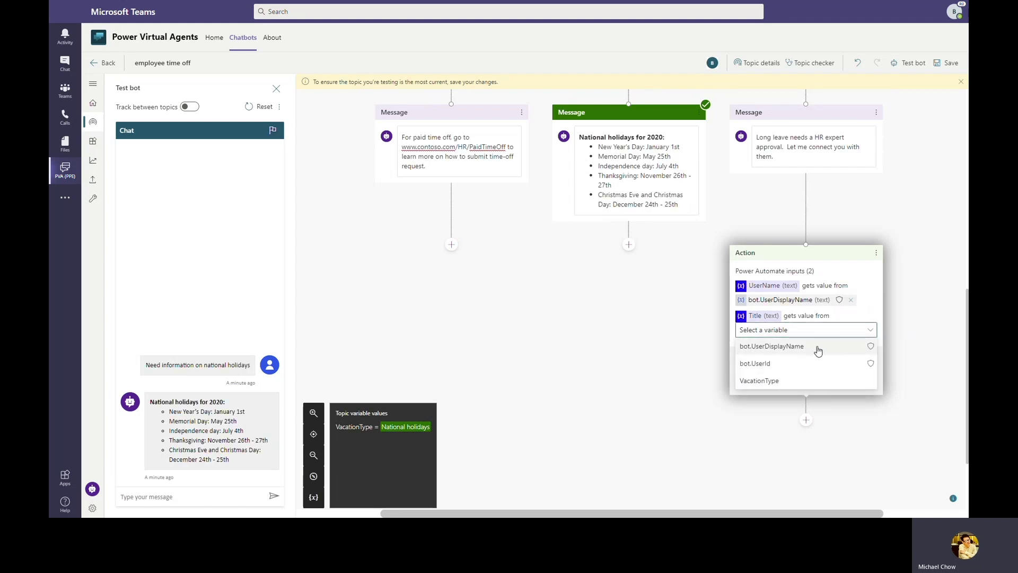
click(782, 382)
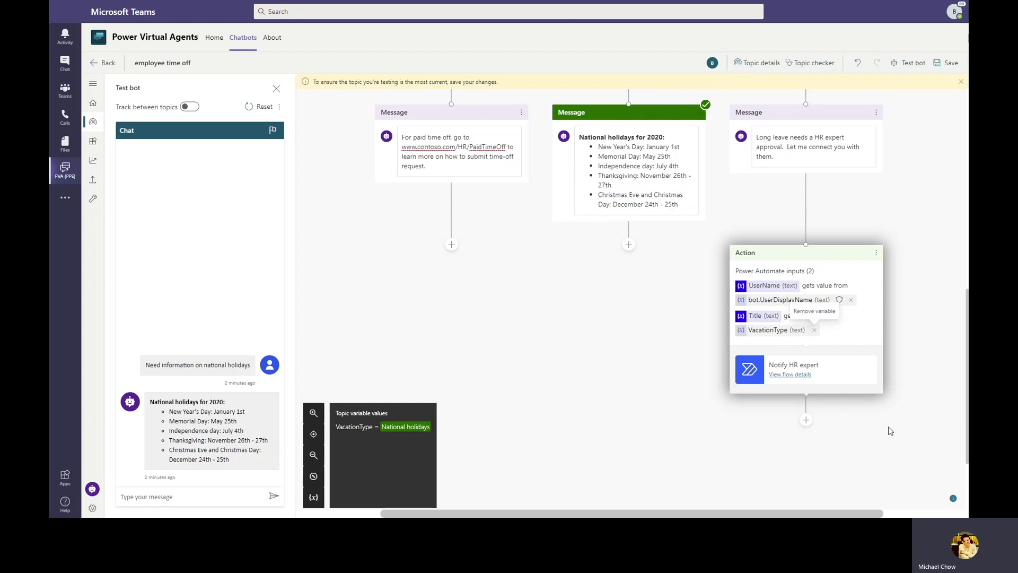
scroll(891, 431, down, 1)
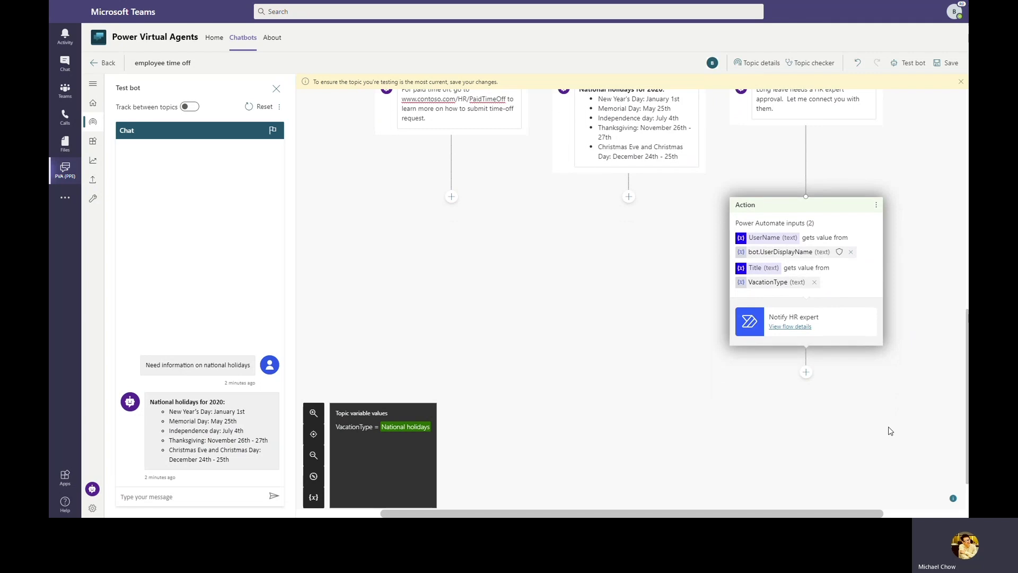
scroll(890, 424, down, 1)
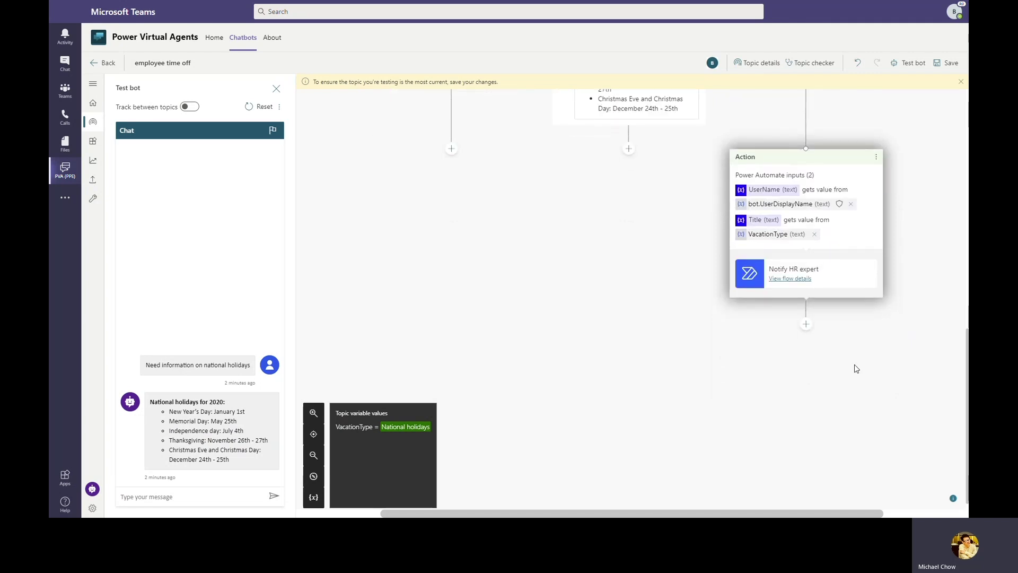
Add a closing message saying the HR expert was notified and will reach out, then save the topic.
click(806, 324)
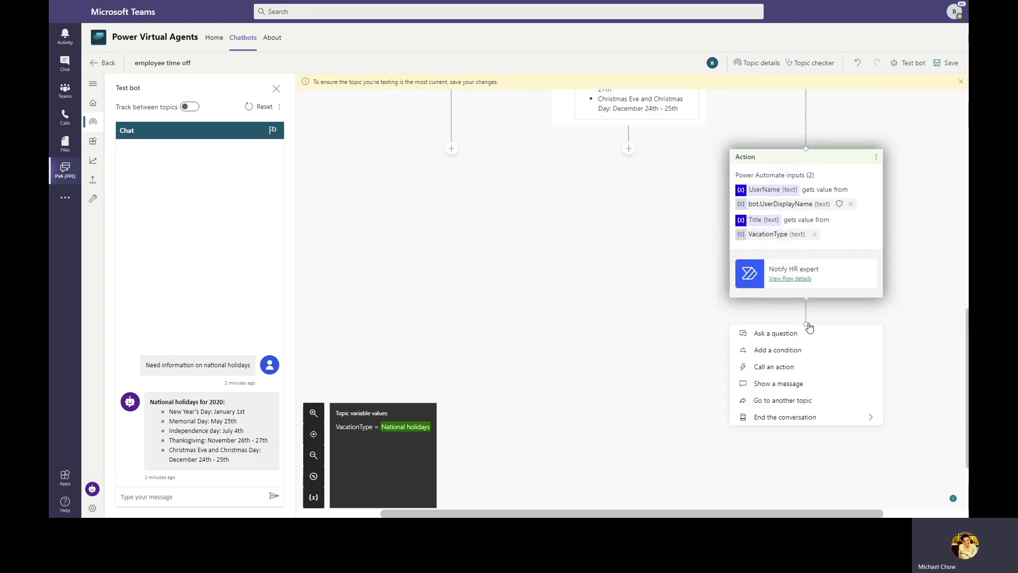
click(819, 383)
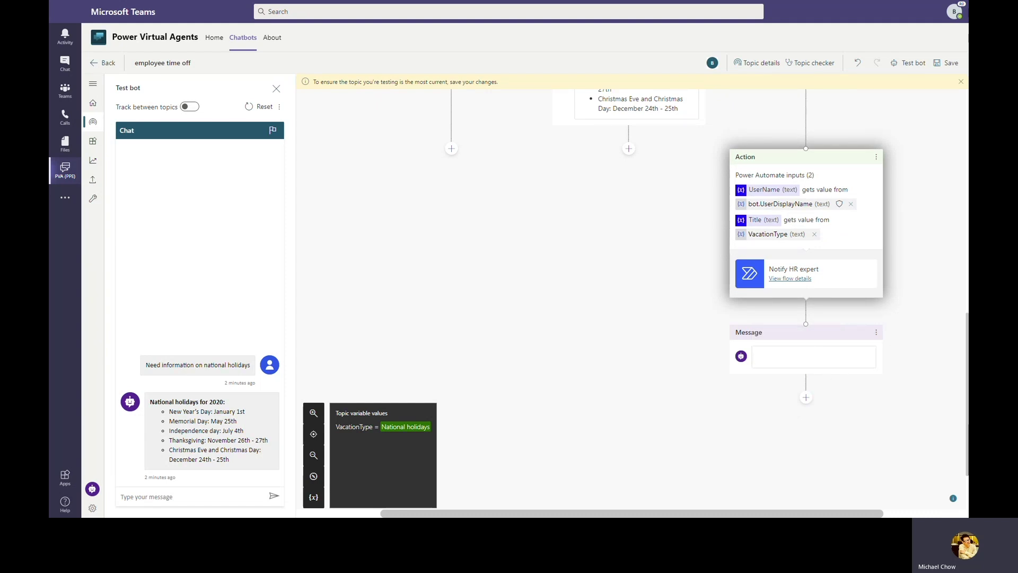
click(791, 358)
text(We have notified the expert.  They will be reaching out shortly.)
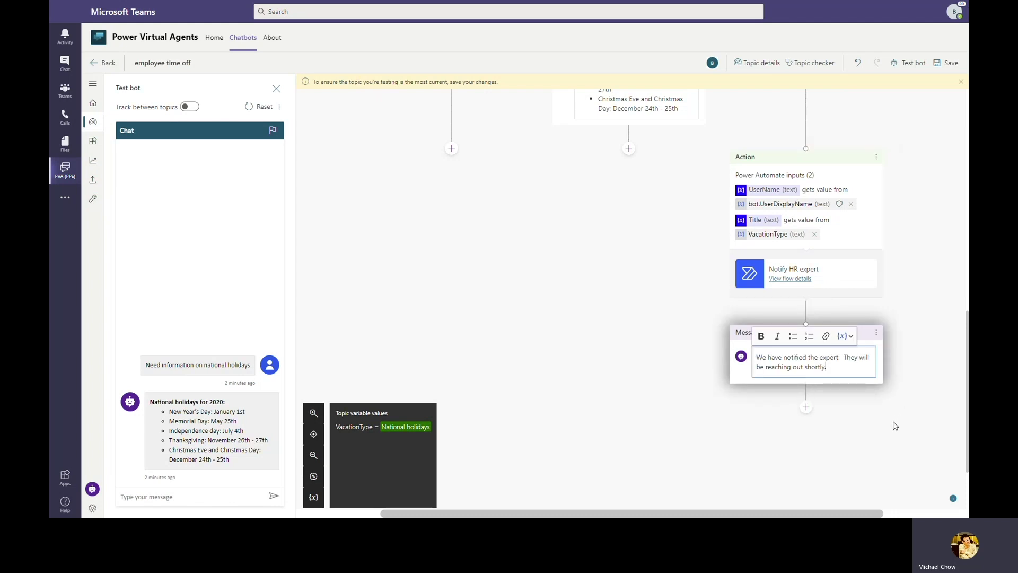
click(893, 431)
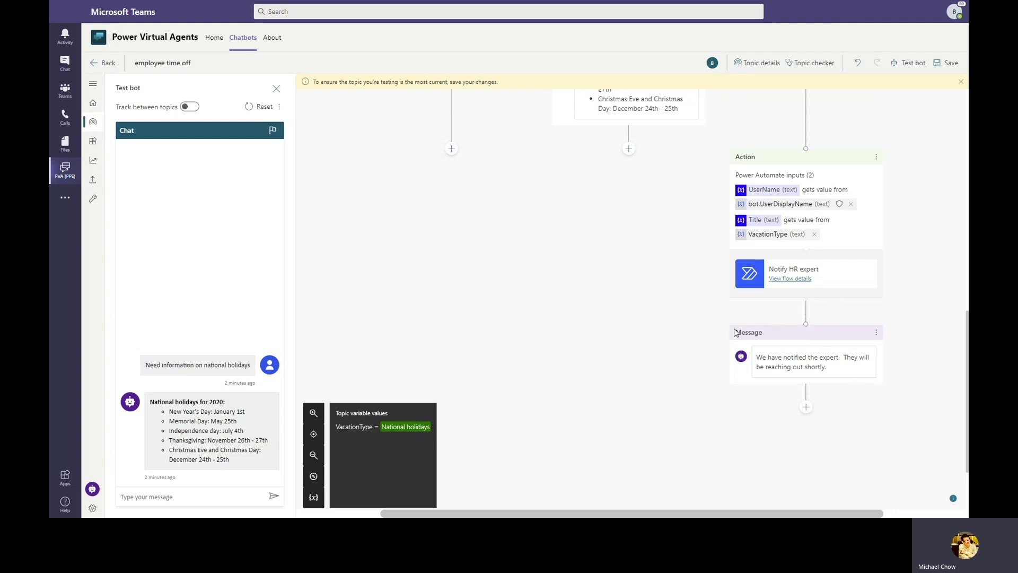
click(944, 69)
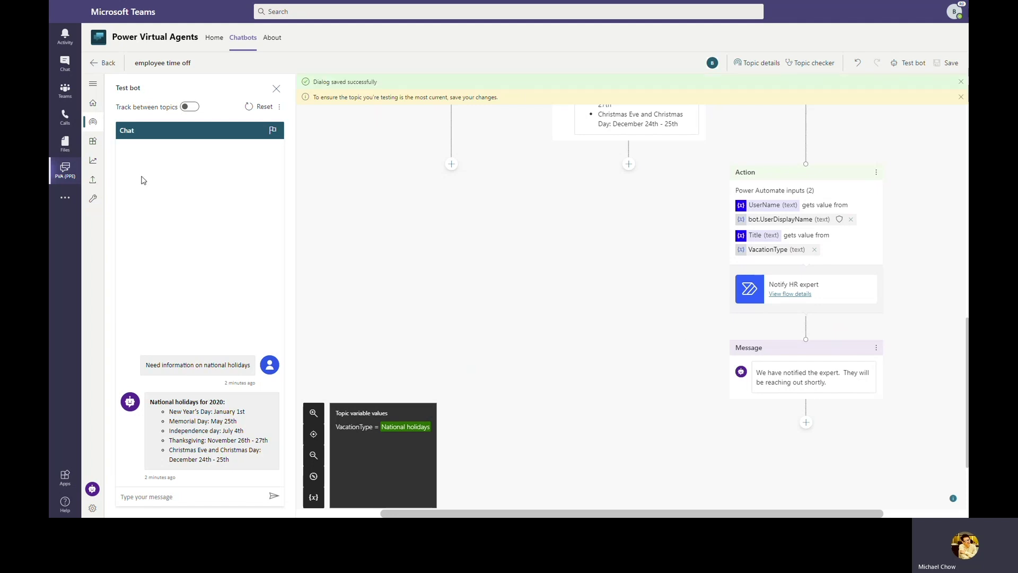
Publish the bot's latest content from the Publish page and confirm.
click(93, 180)
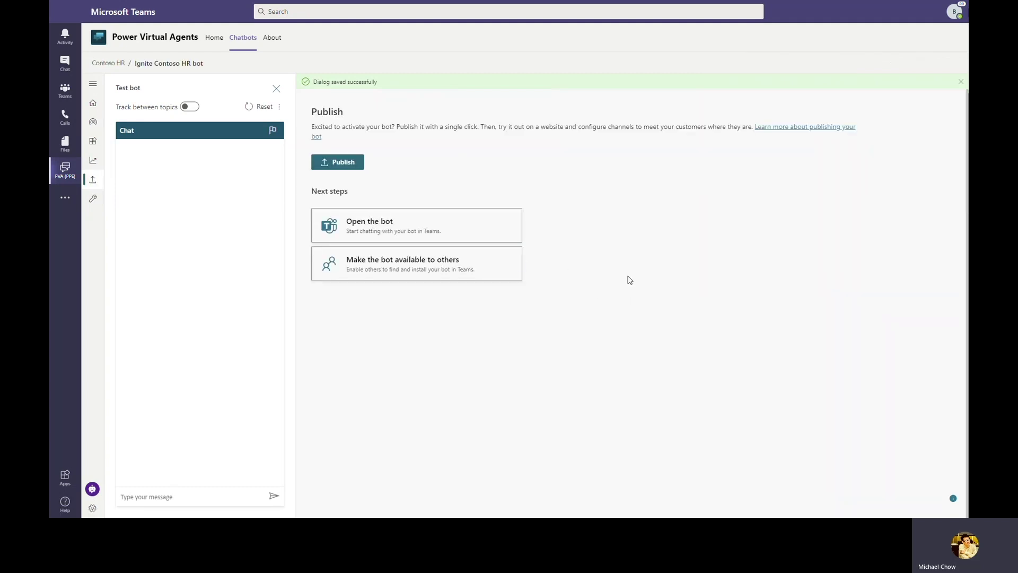
click(350, 164)
click(515, 299)
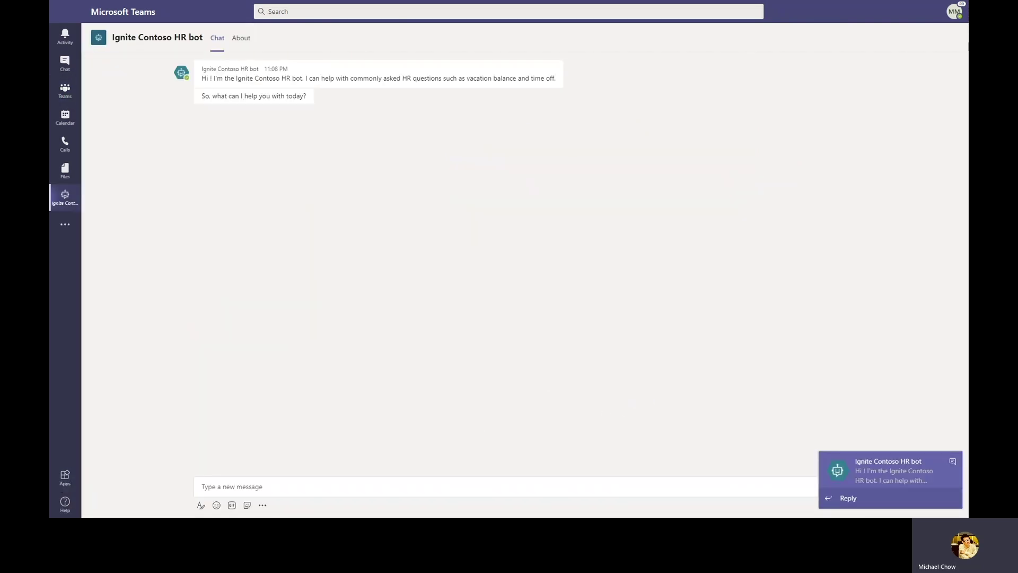
In Teams, ask 'What is my vacation balance?', then request 'Need time off information' and choose Long leave.
text(What is my vacation balance?)
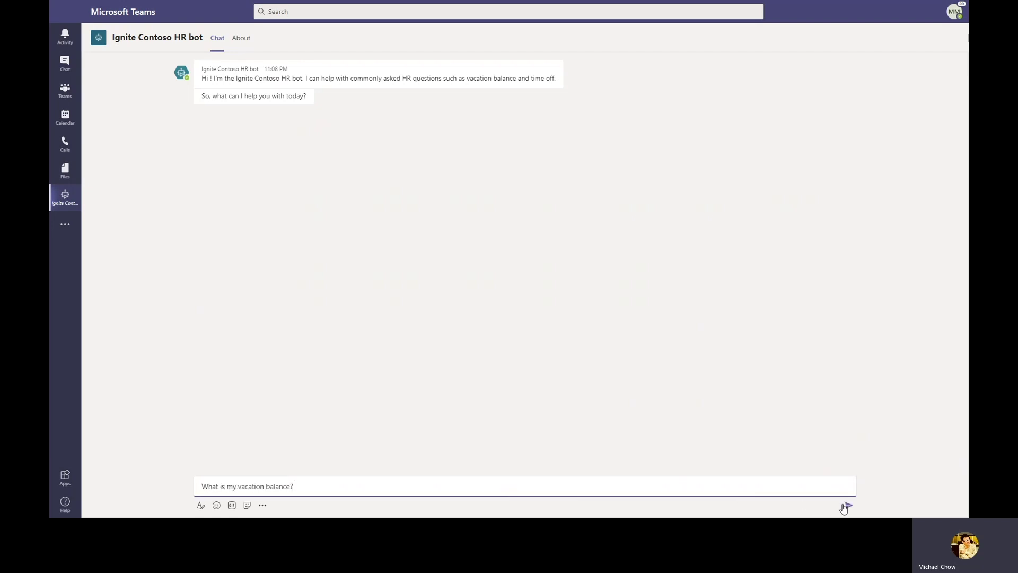
click(847, 506)
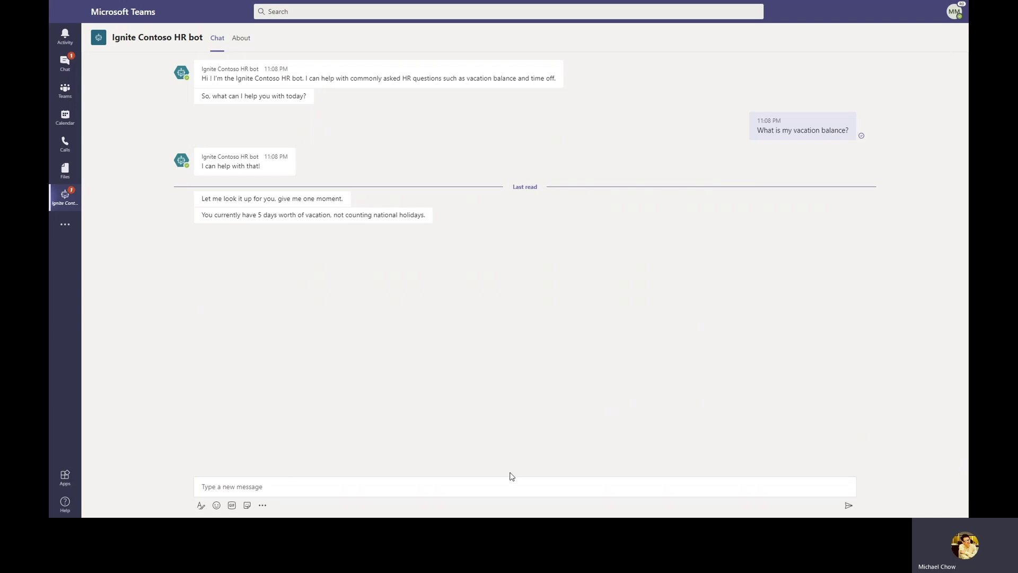
click(479, 485)
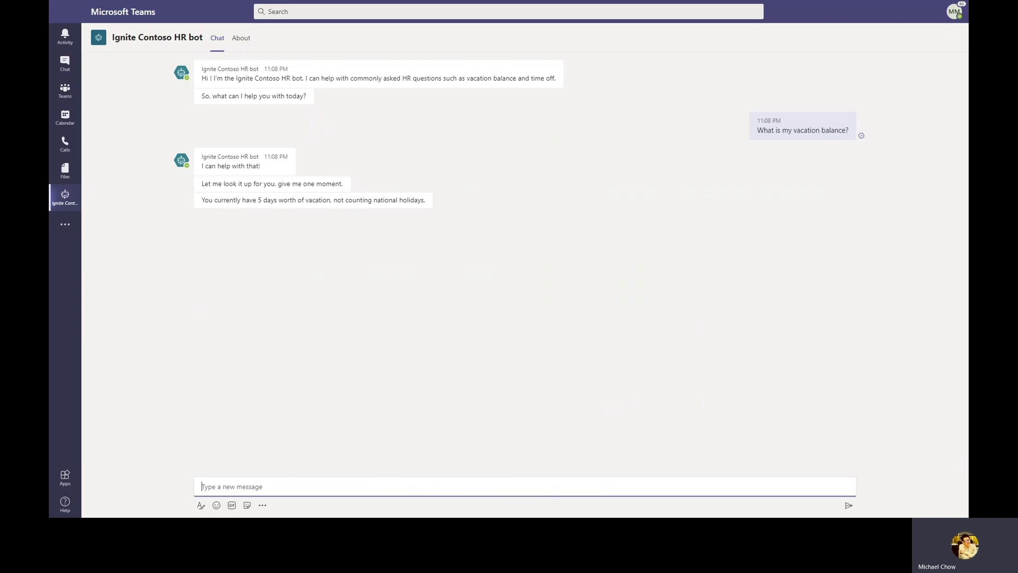
text(Need time off information)
key(Return)
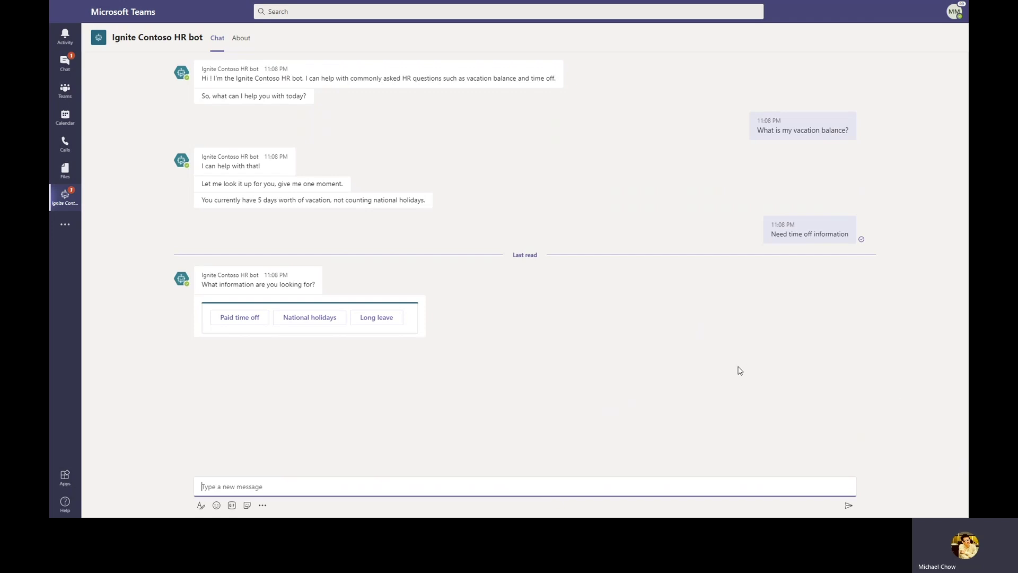
click(378, 317)
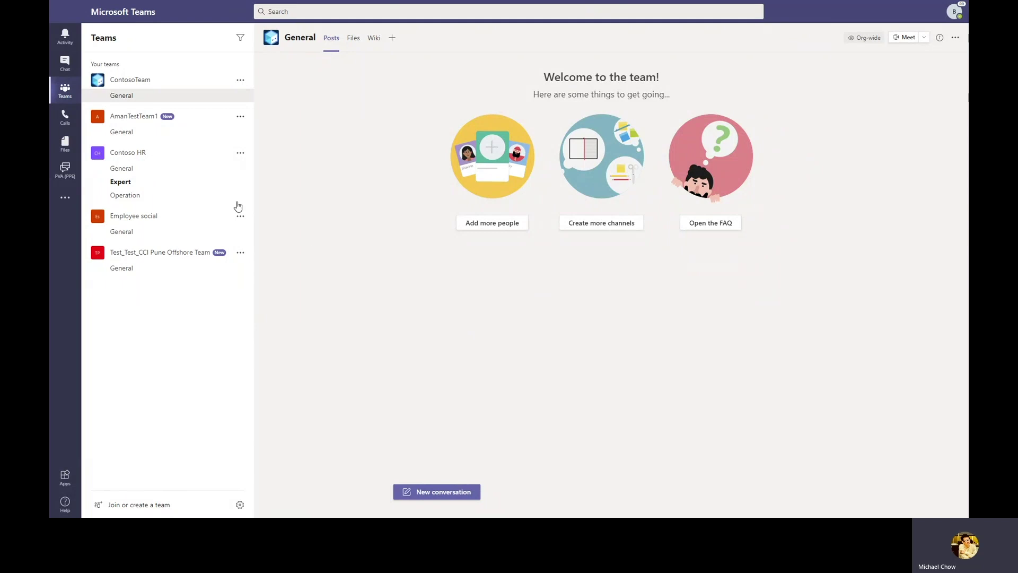
Open the Contoso HR Expert channel and close the Long leave help ticket.
click(160, 186)
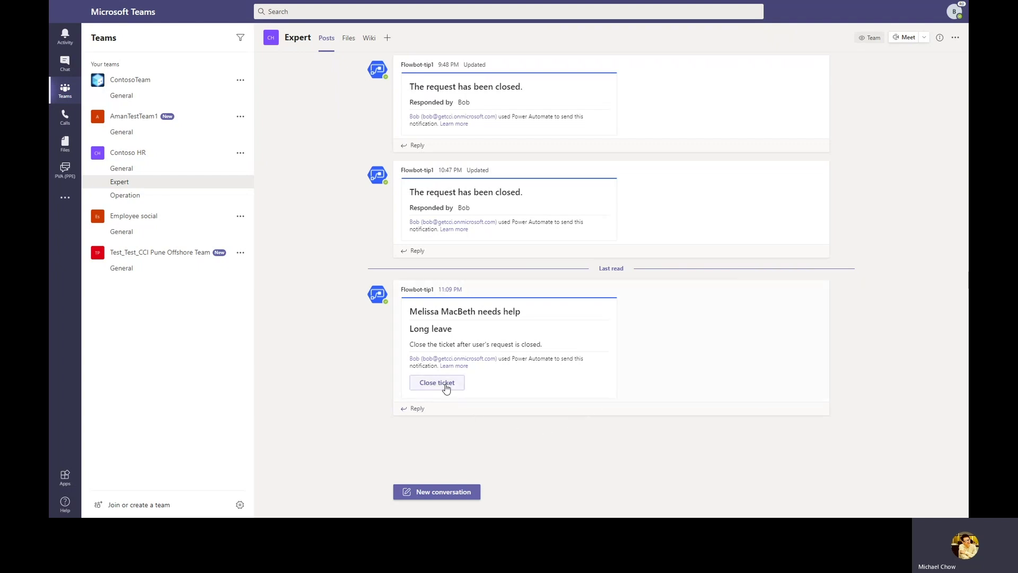
click(445, 384)
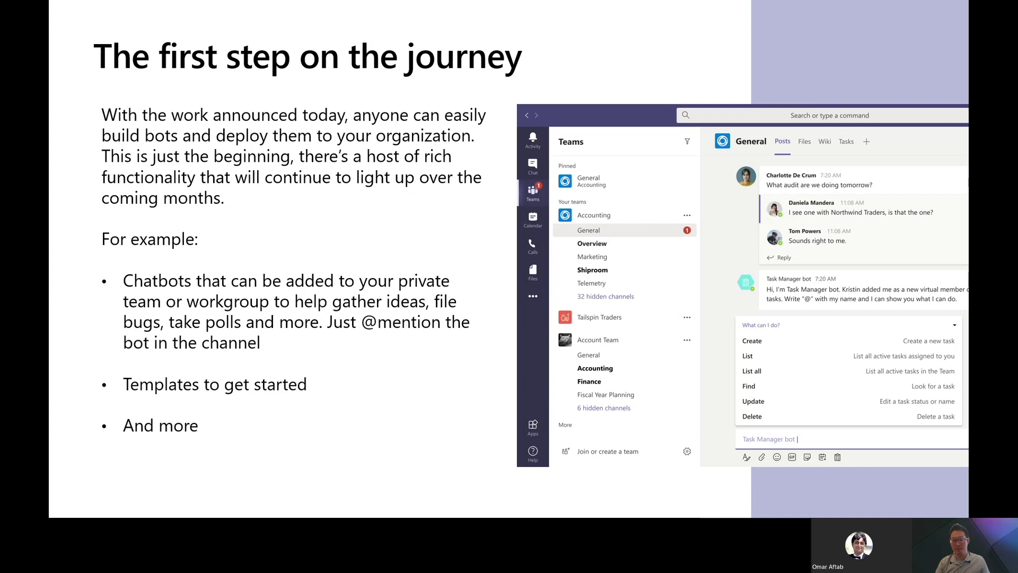
Advance the slideshow two slides to the What's Next? slide.
key(Right)
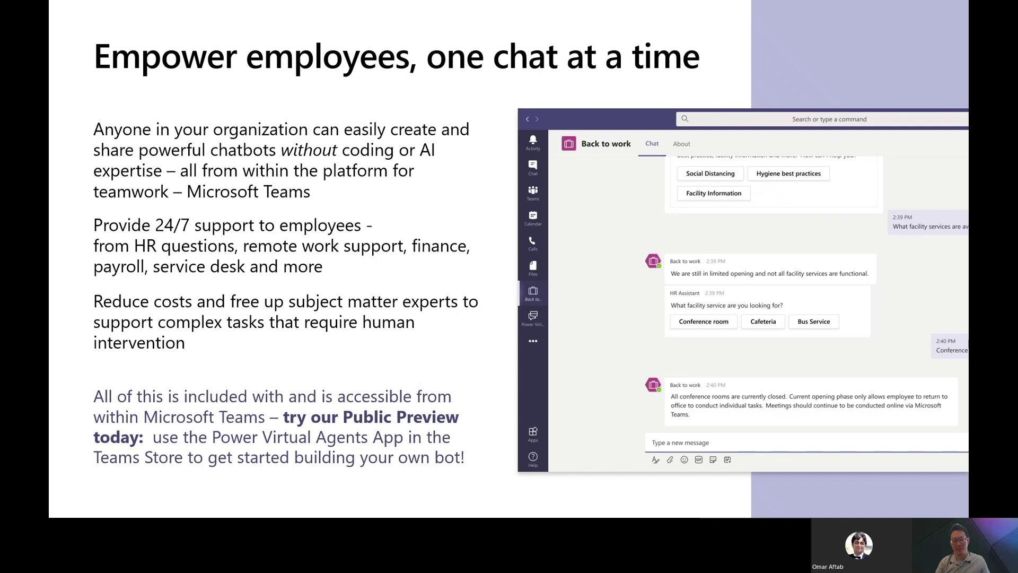
key(Right)
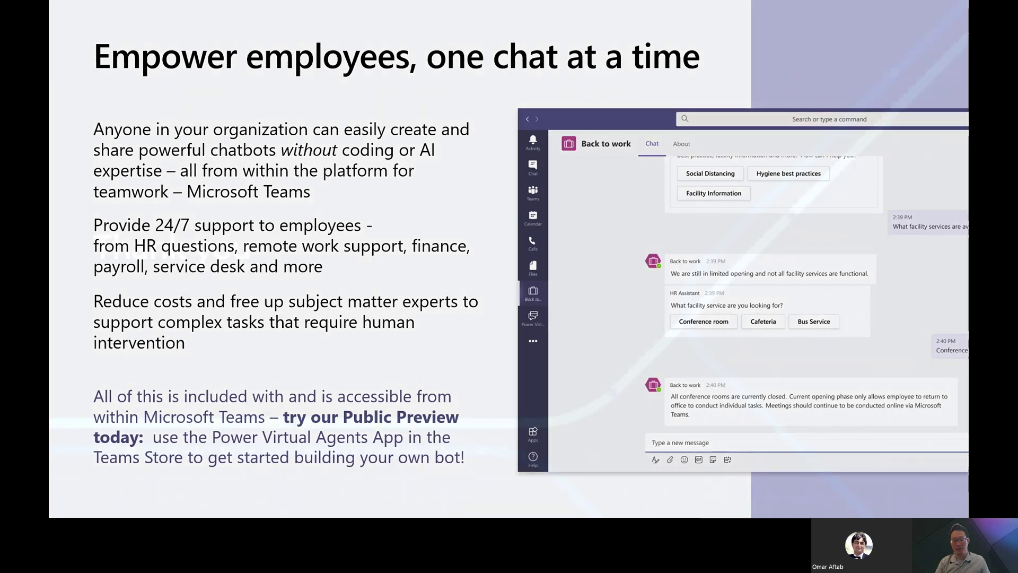